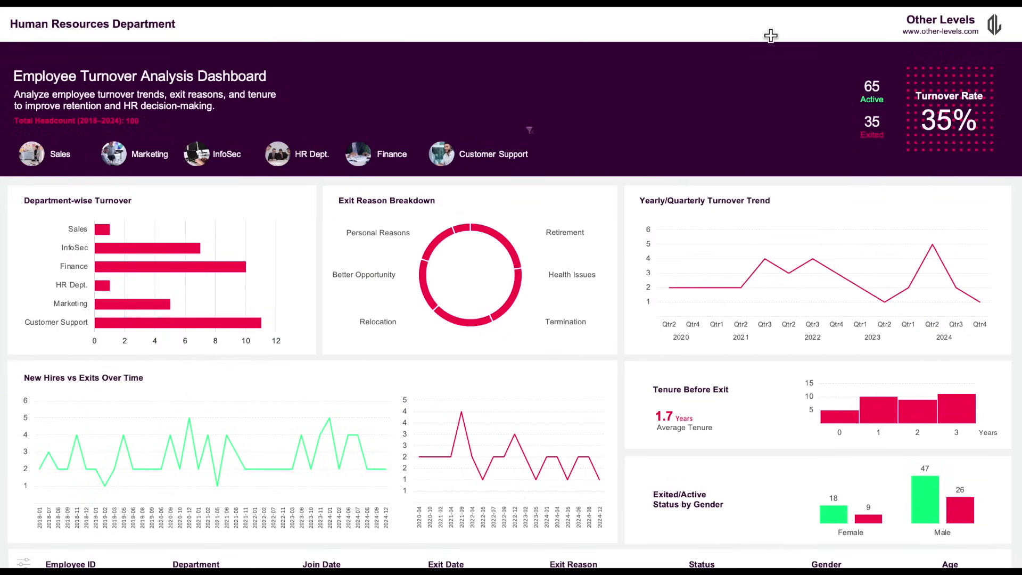
Turn on the row and column headings from View > Show.
scroll(769, 30, down, 5)
scroll(771, 35, down, 8)
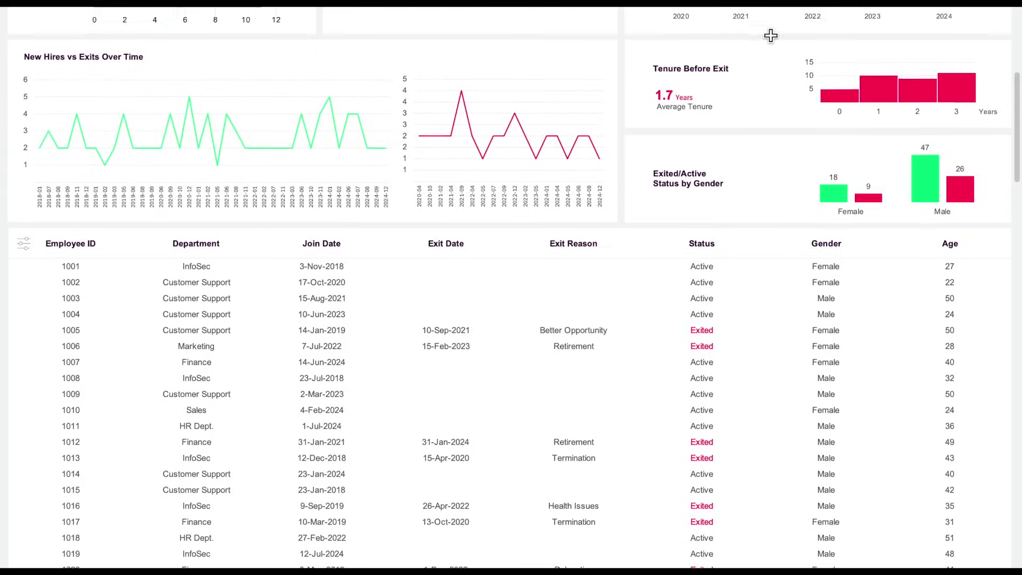
scroll(771, 33, up, 13)
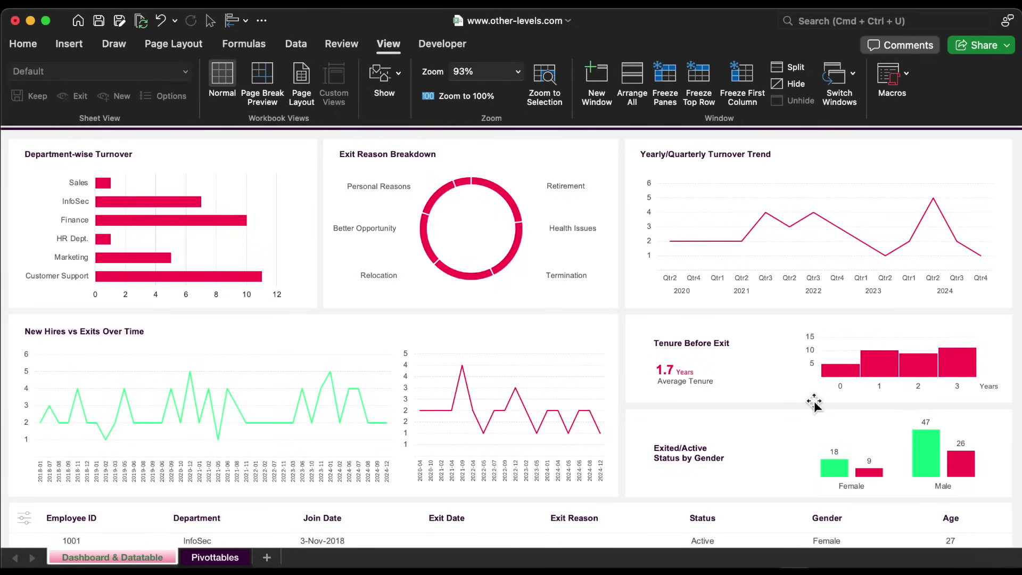
click(384, 84)
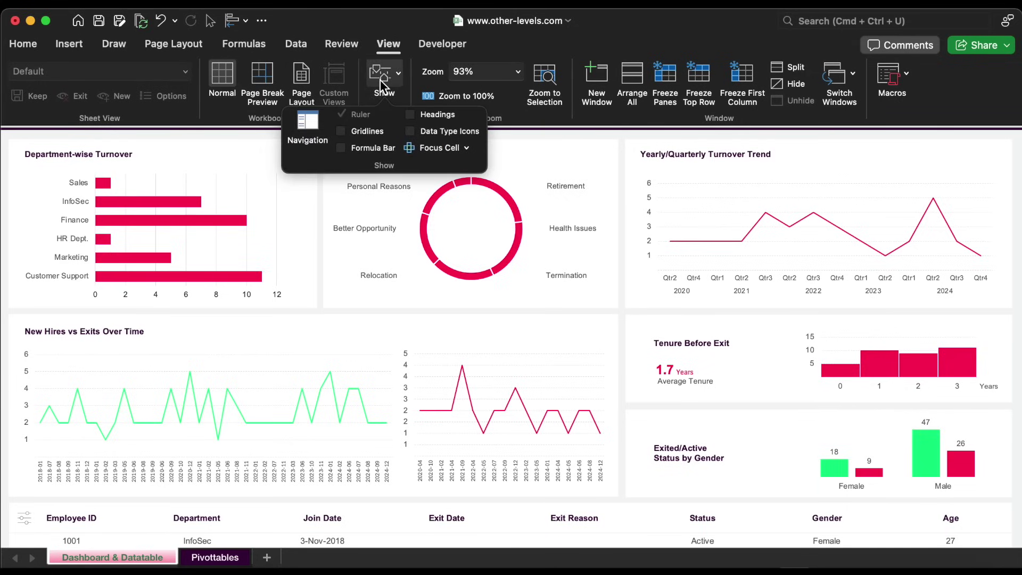
click(426, 116)
Unhide the hidden Tenure, Hire Month and Exit Month columns J to L.
scroll(666, 229, right, 5)
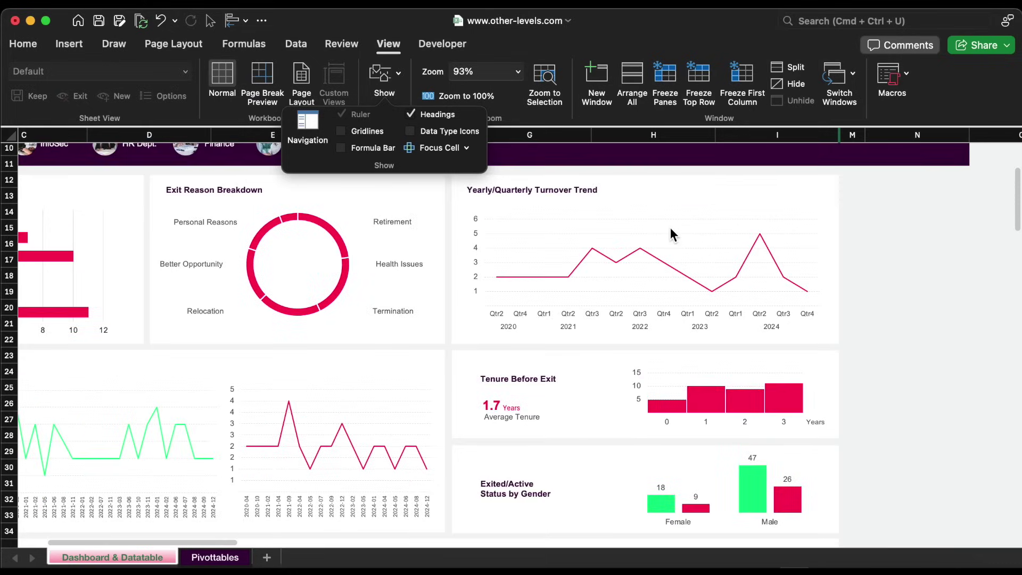
drag(852, 134, 777, 135)
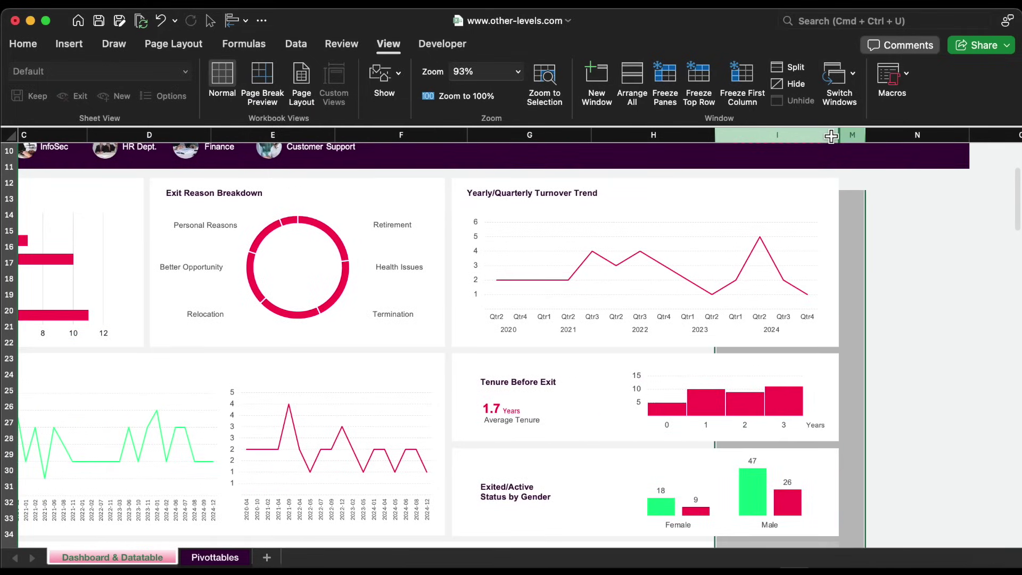
right_click(830, 135)
click(862, 329)
scroll(881, 359, right, 2)
scroll(881, 358, down, 8)
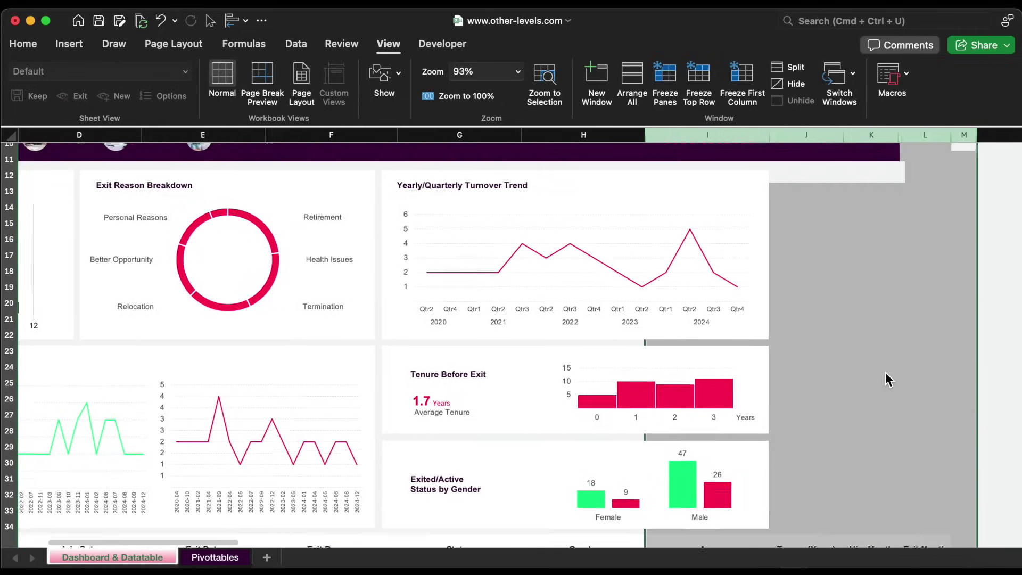
Show the formula bar and select J36 to view its Tenure formula.
click(791, 314)
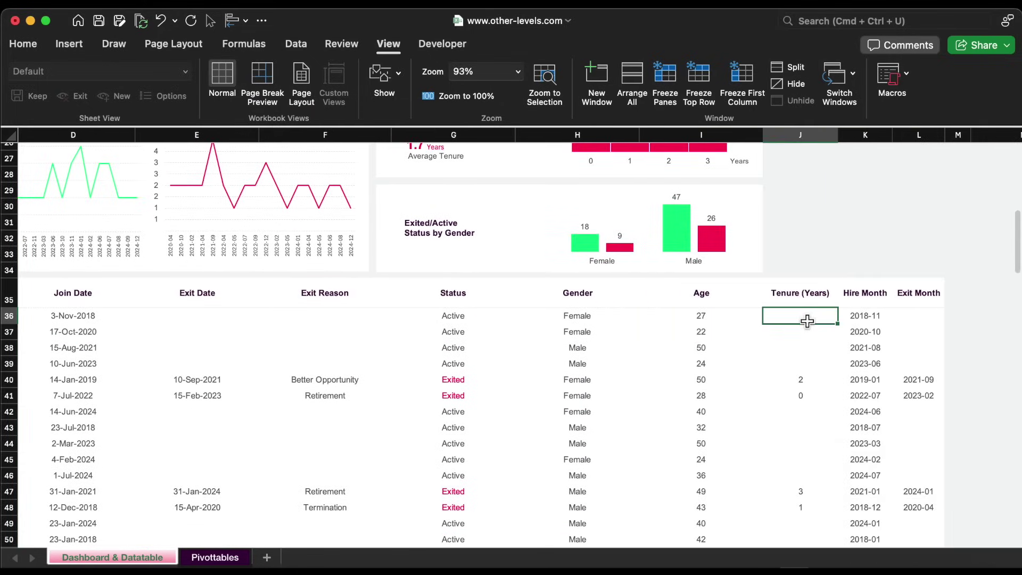
click(383, 77)
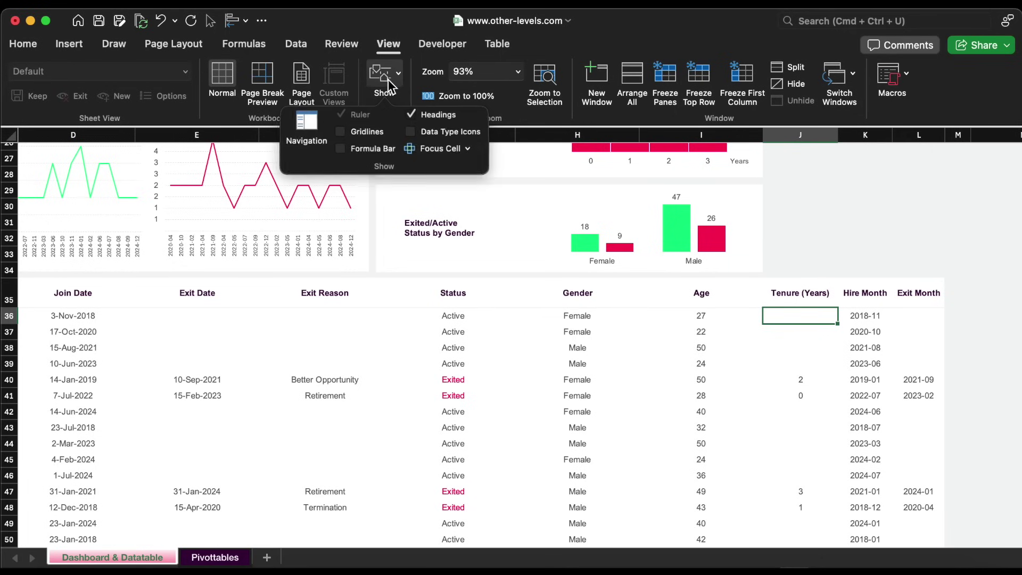
click(367, 151)
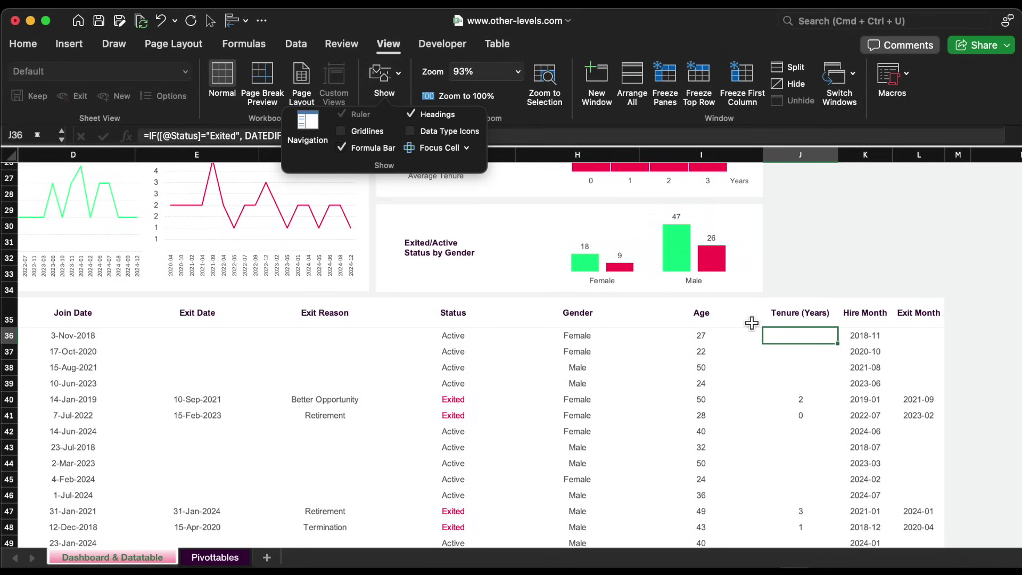
click(827, 293)
click(820, 337)
click(479, 134)
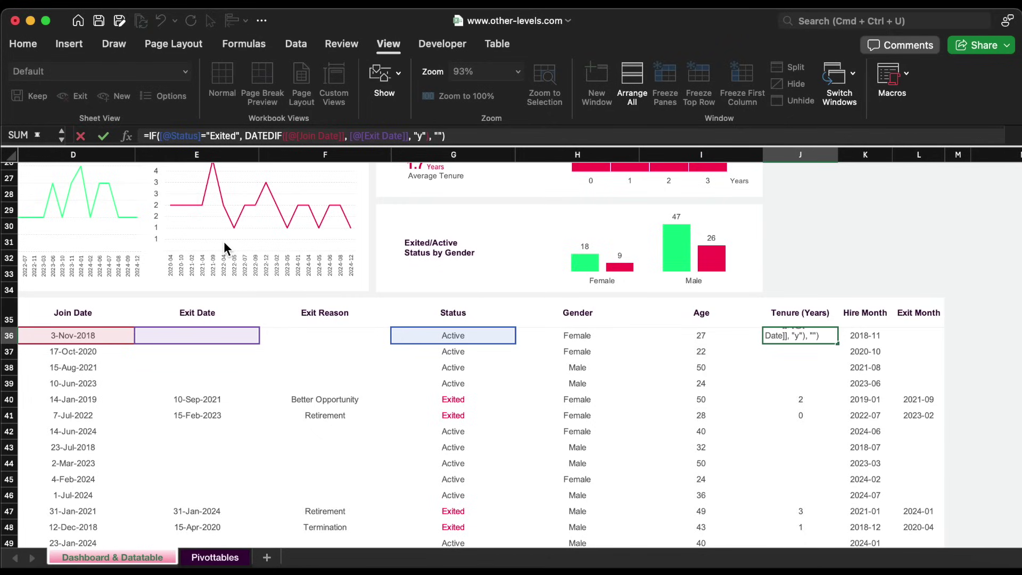
scroll(224, 241, up, 1)
scroll(224, 241, left, 2)
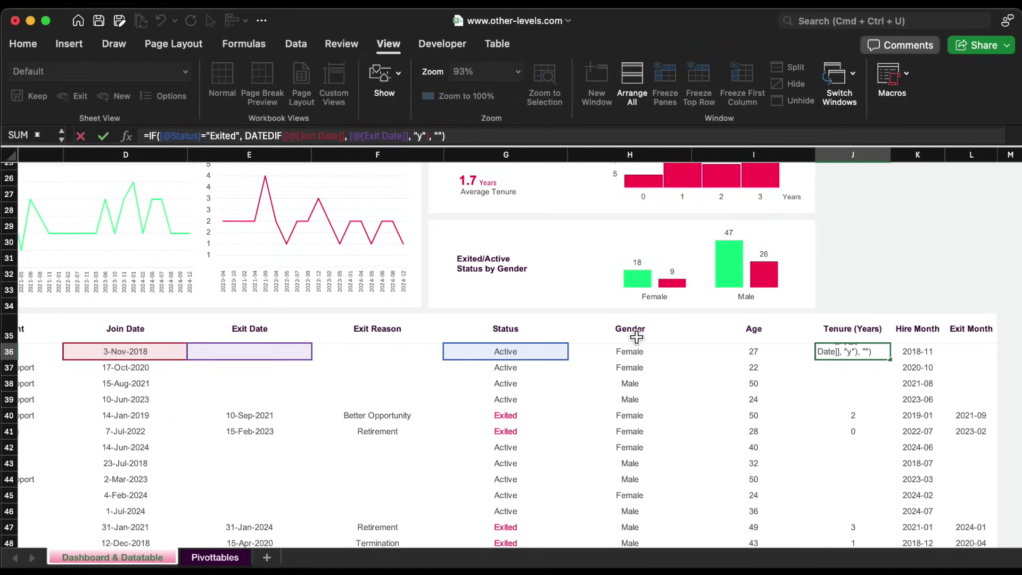
key(Escape)
click(857, 415)
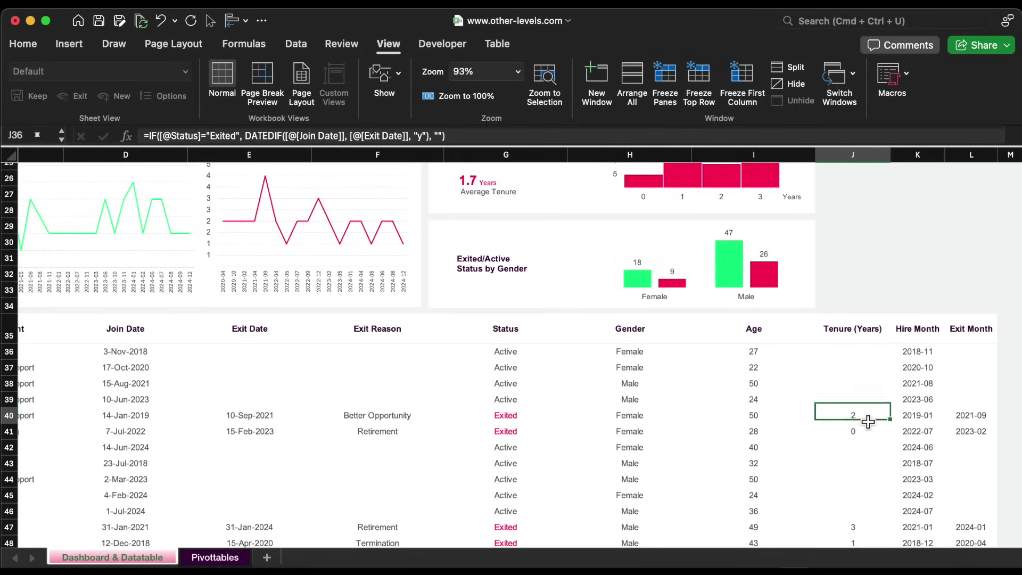
click(871, 432)
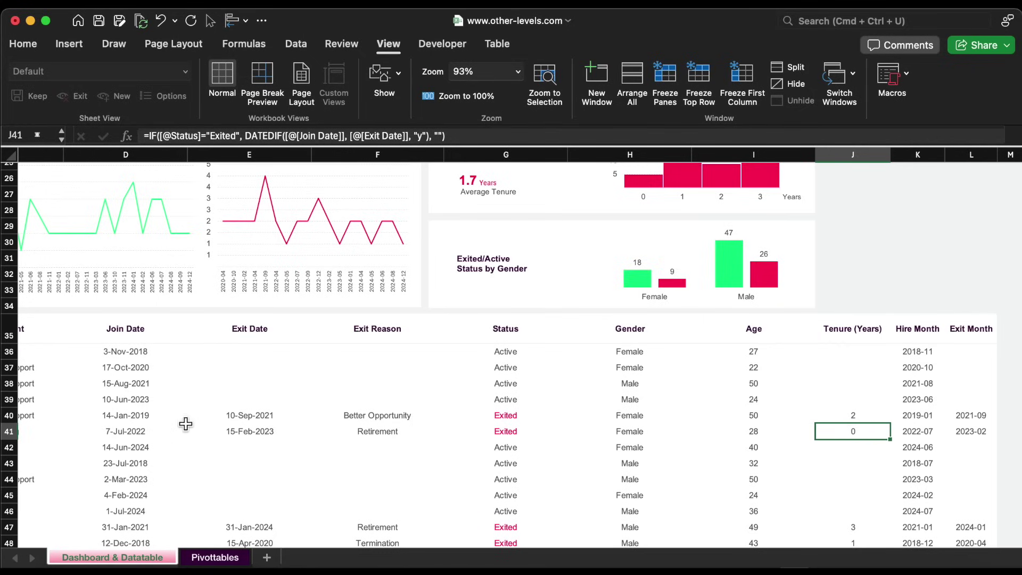
drag(148, 419, 243, 423)
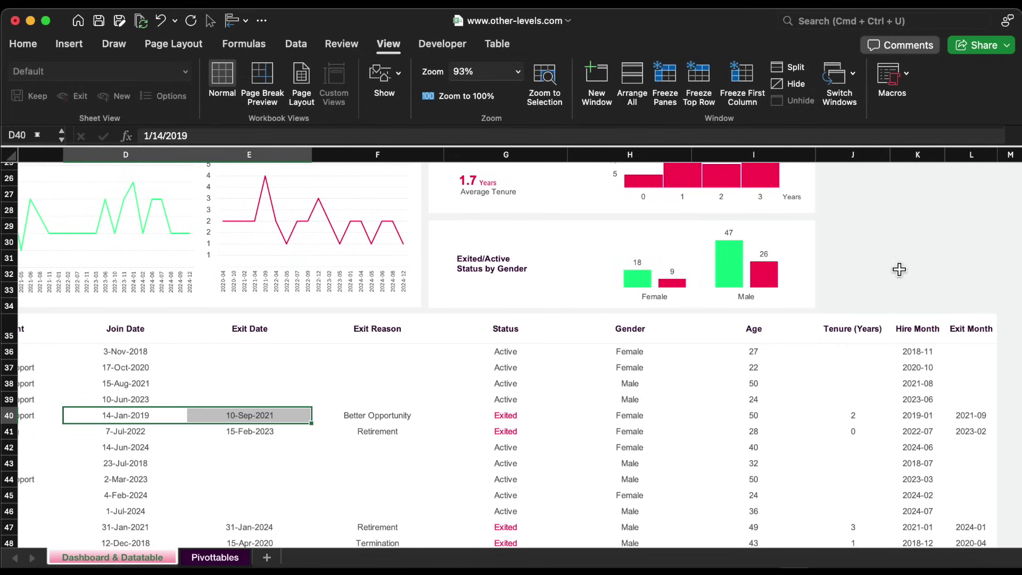
On the Pivottables sheet, put Tenure (Years) in the pivot's Rows and Values.
click(899, 272)
click(209, 563)
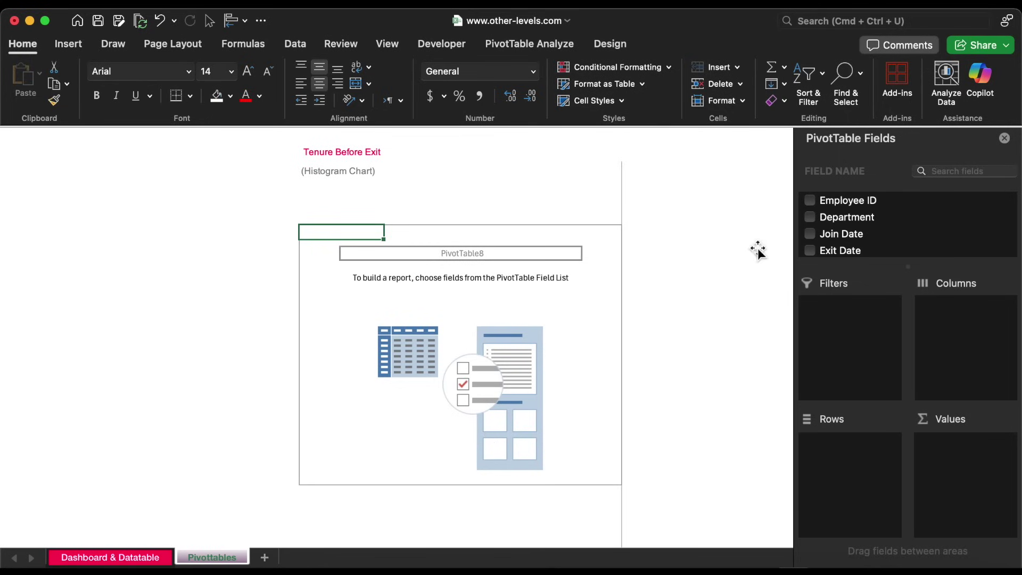
scroll(904, 208, down, 5)
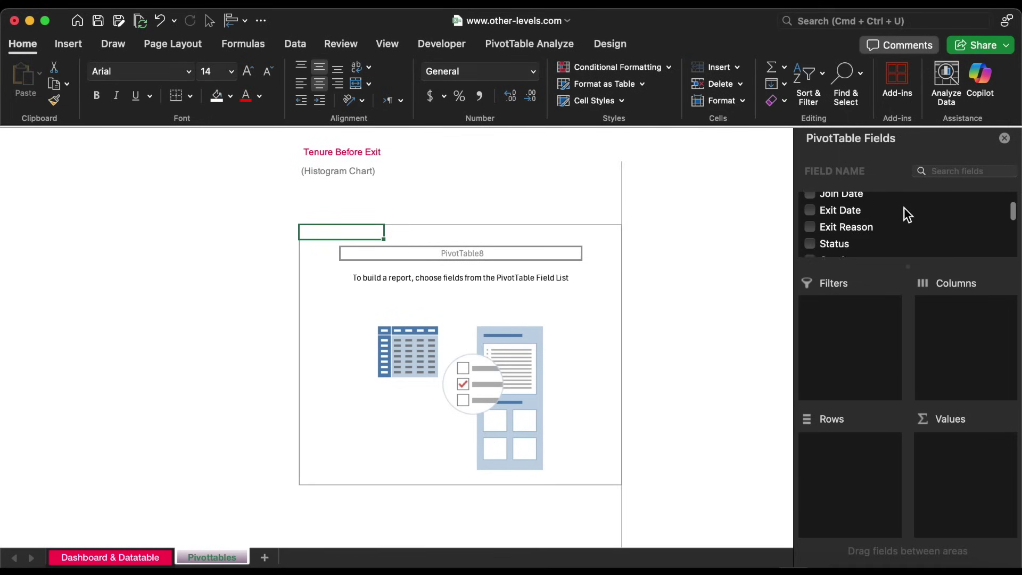
drag(867, 219, 866, 452)
drag(842, 219, 954, 439)
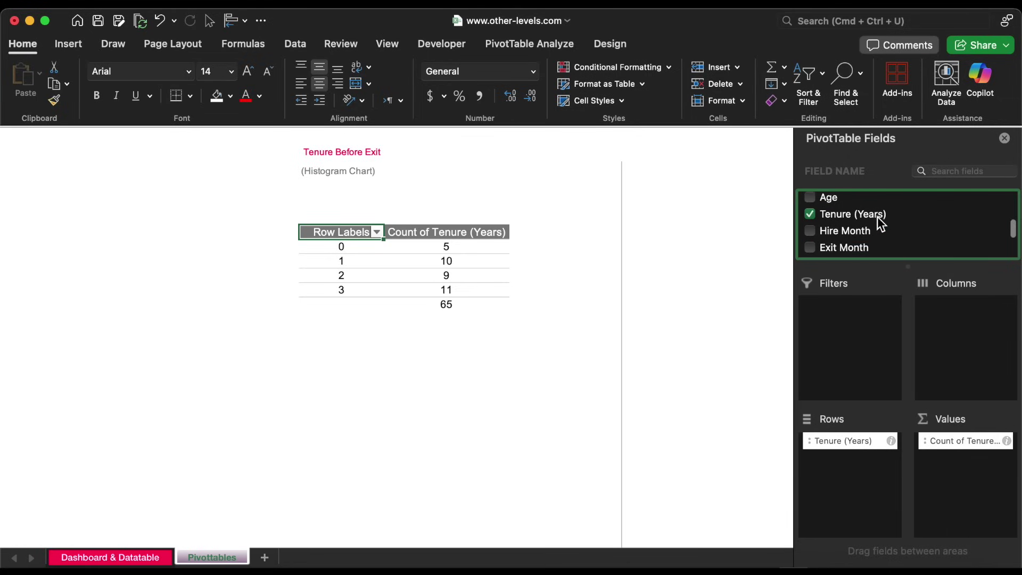
Add Status as a pivot filter limited to Exited employees.
scroll(878, 218, up, 3)
drag(843, 236, 843, 353)
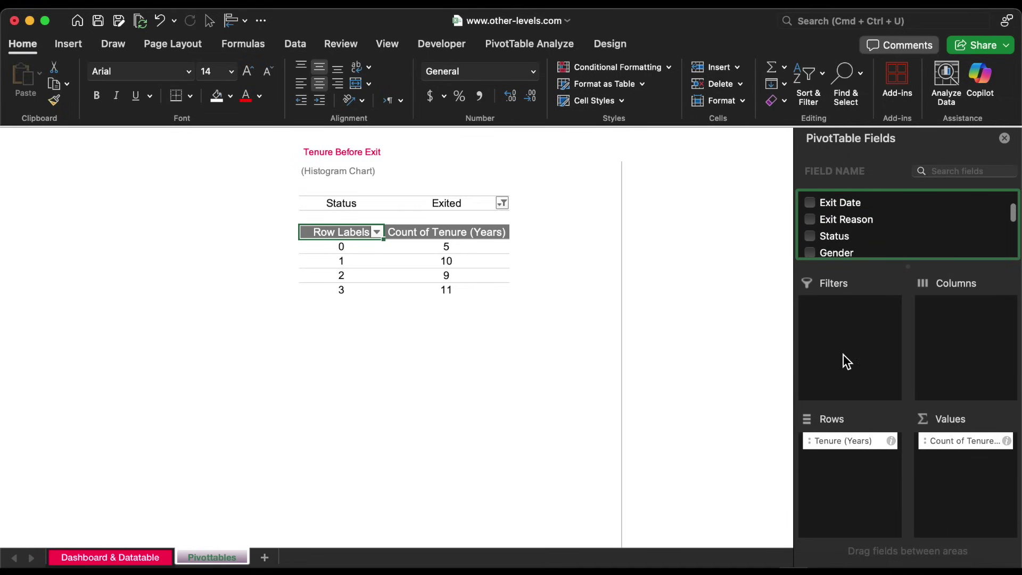
click(503, 204)
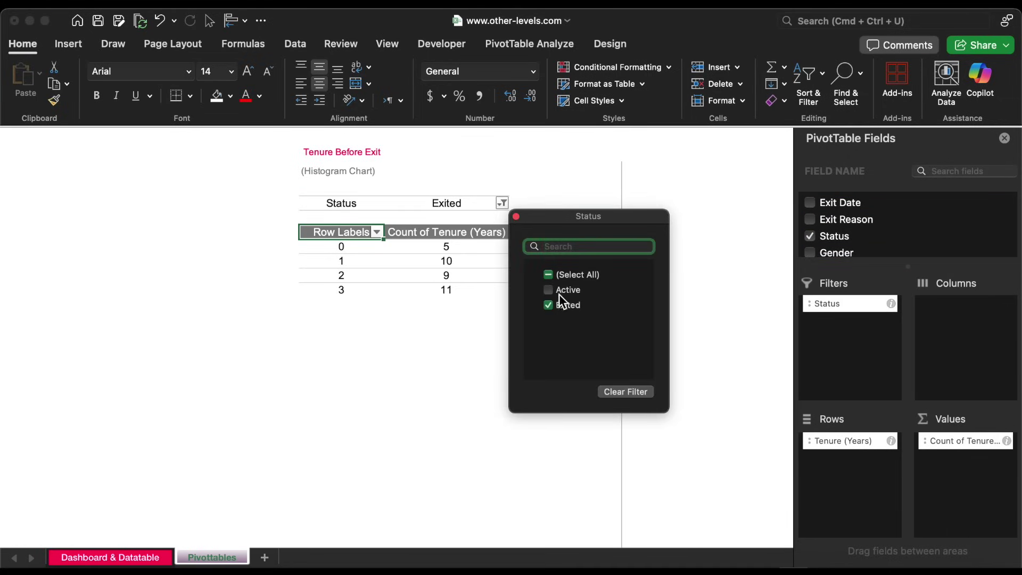
click(454, 311)
click(434, 277)
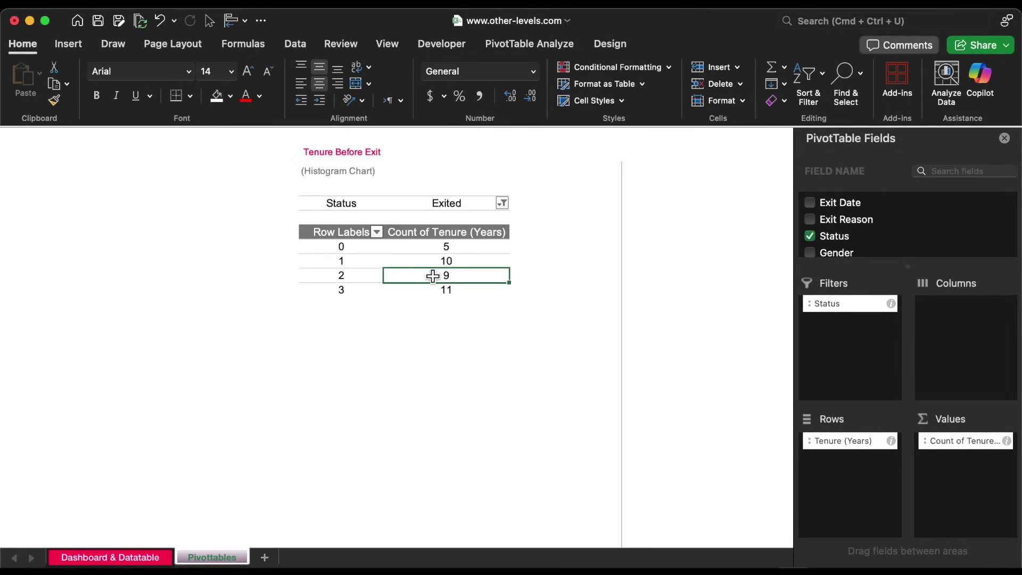
Insert a Clustered Column PivotChart of the exited-employee tenure counts.
click(69, 44)
click(493, 67)
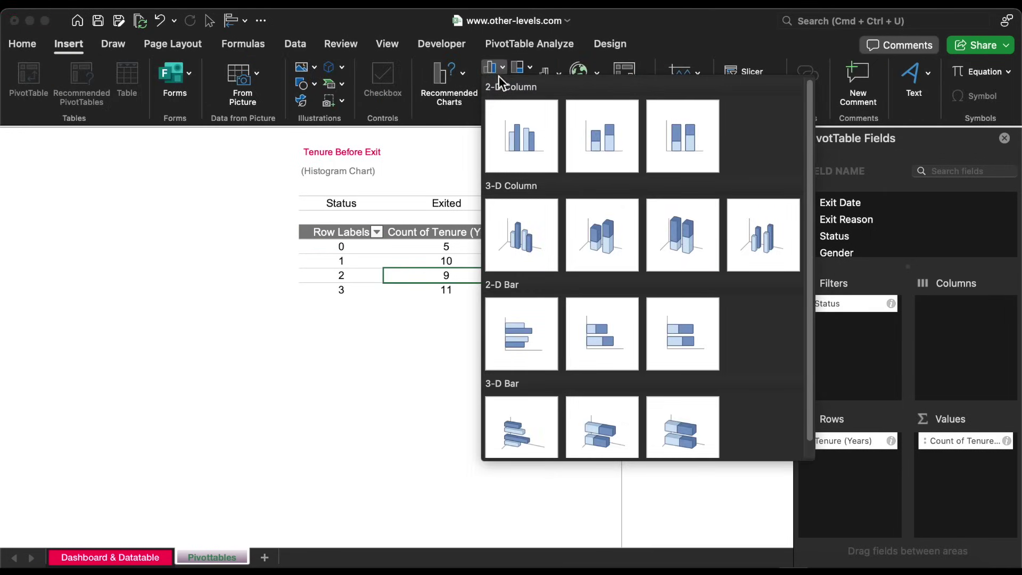
click(518, 131)
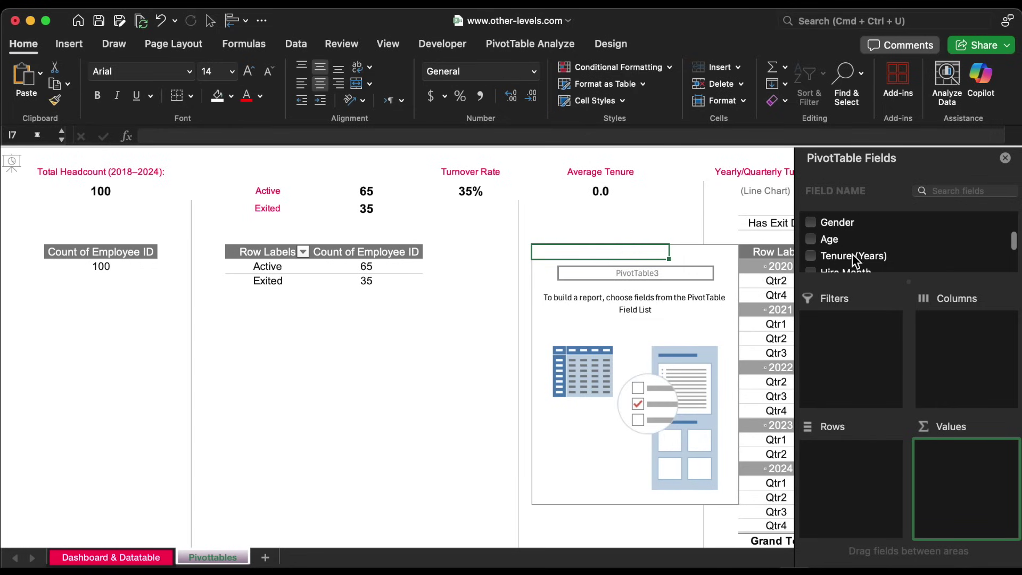
Summarize Tenure (Years) as an Average, giving 1.7, then return to Dashboard & Datatable.
drag(852, 256, 952, 478)
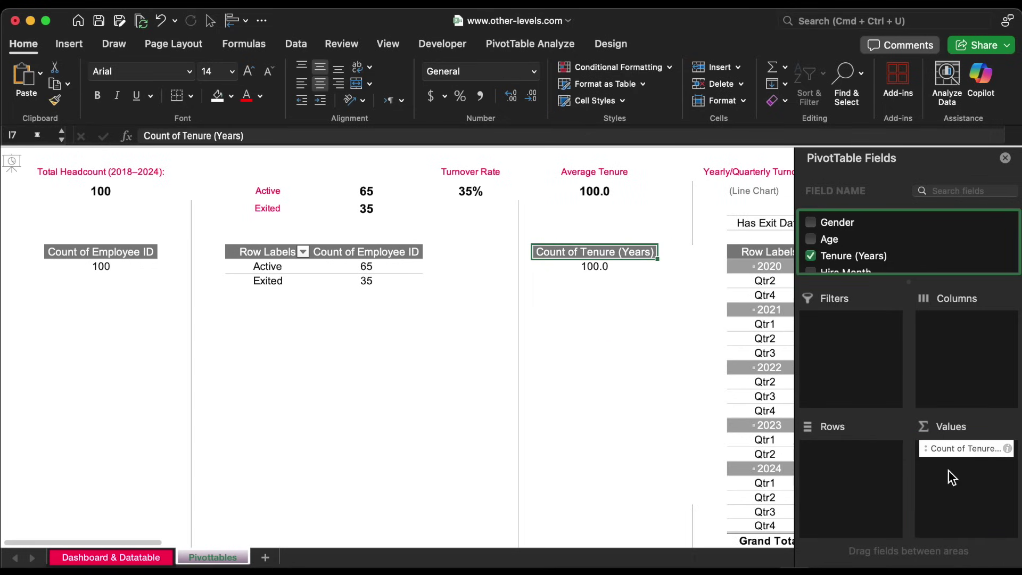
click(1008, 449)
click(441, 229)
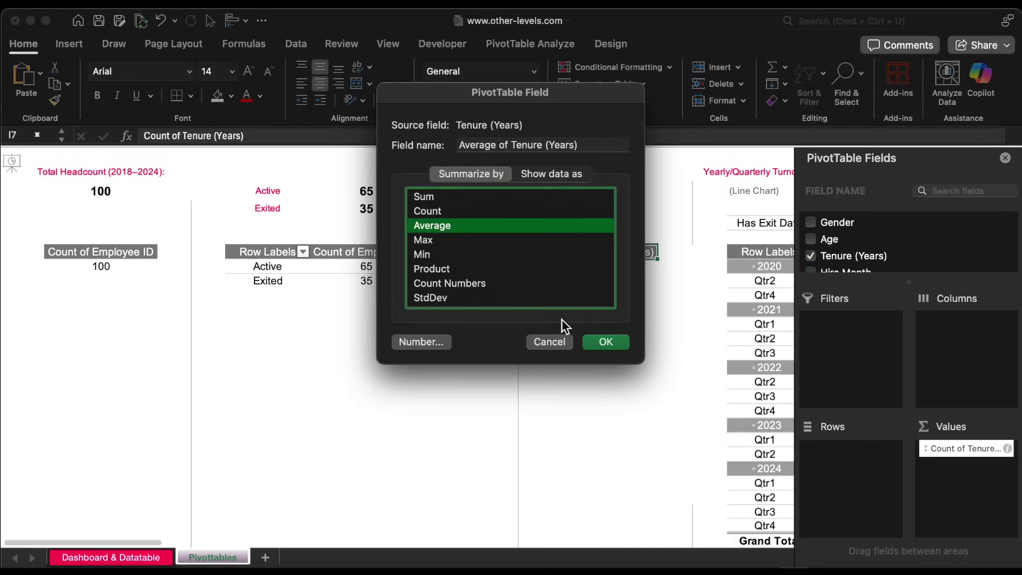
click(607, 343)
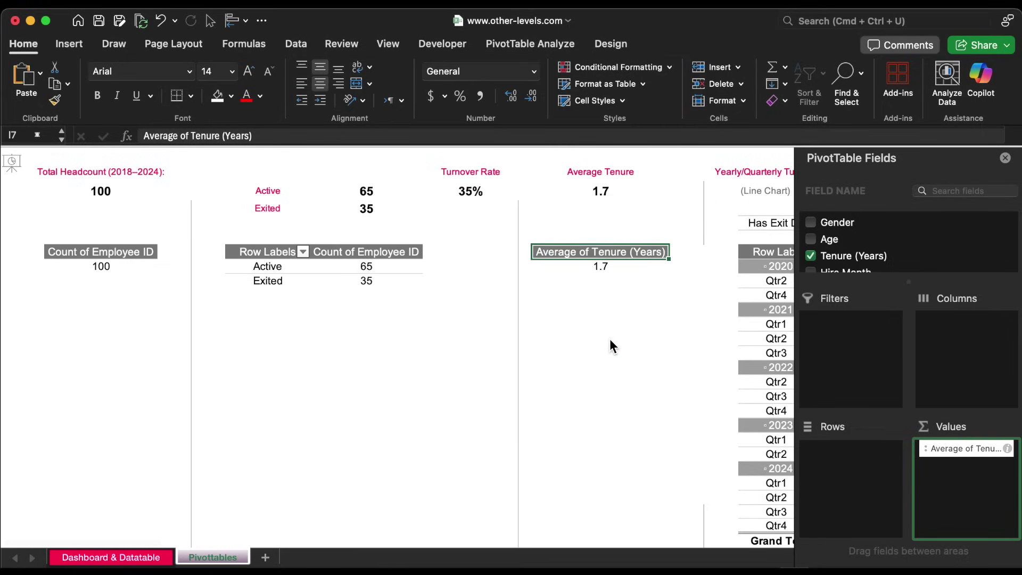
click(630, 271)
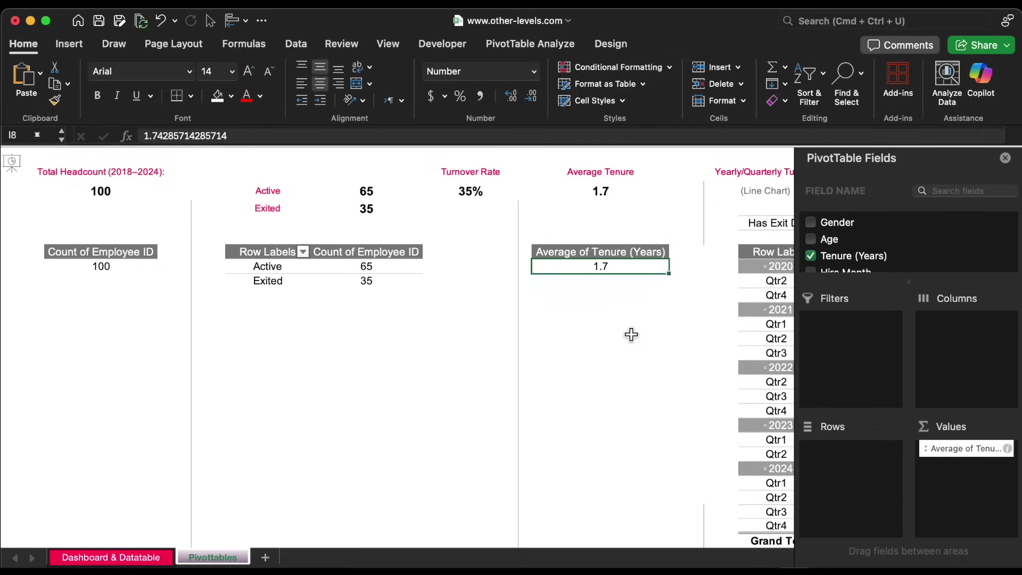
click(140, 557)
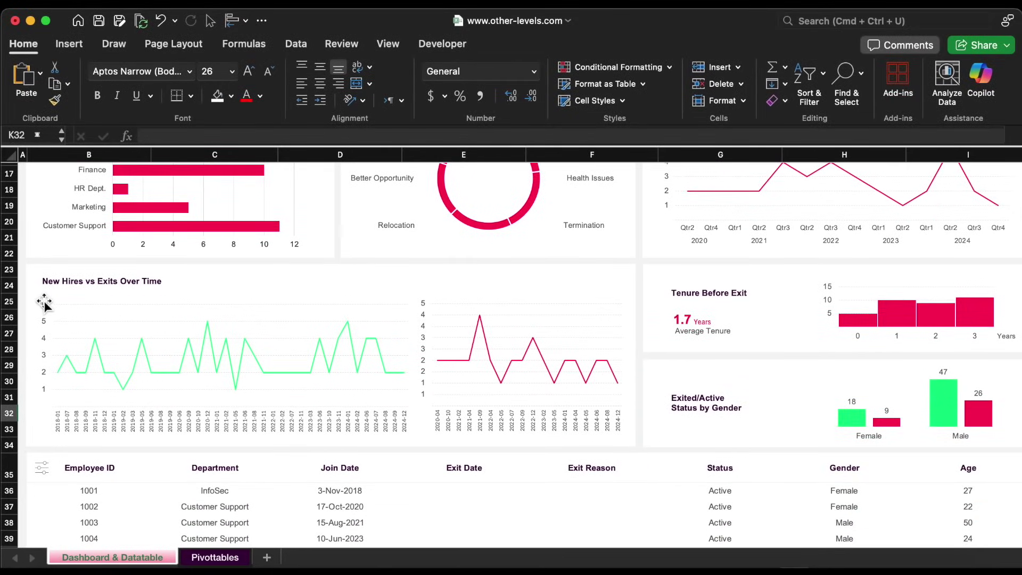
scroll(80, 341, down, 3)
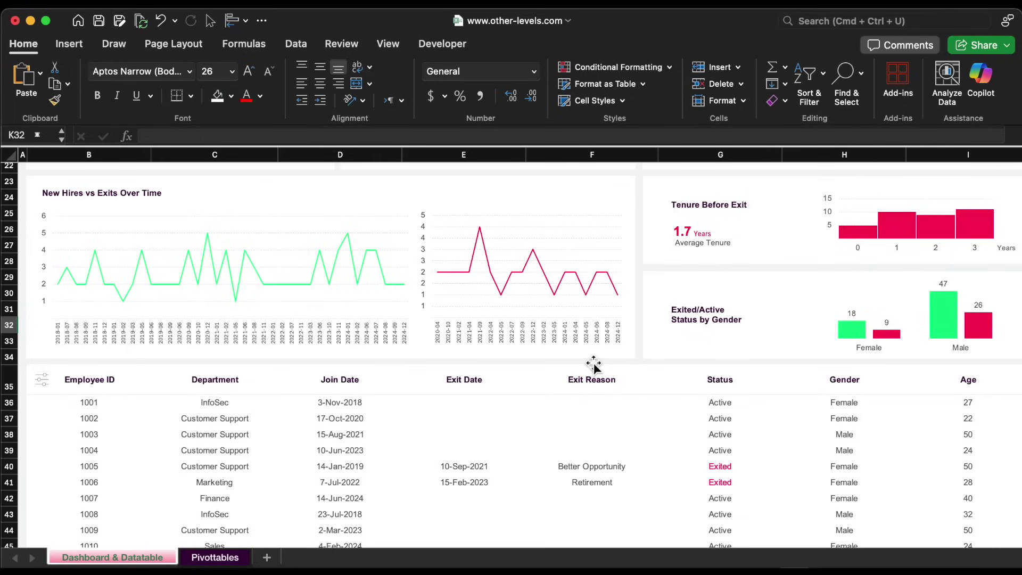
scroll(594, 366, right, 5)
click(739, 408)
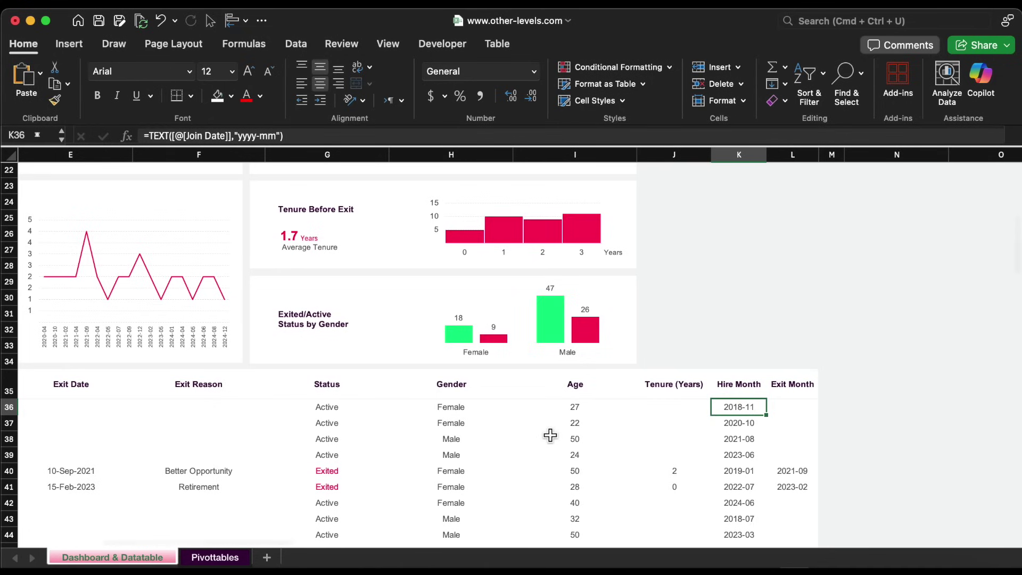
scroll(551, 436, down, 2)
scroll(550, 436, left, 2)
click(447, 136)
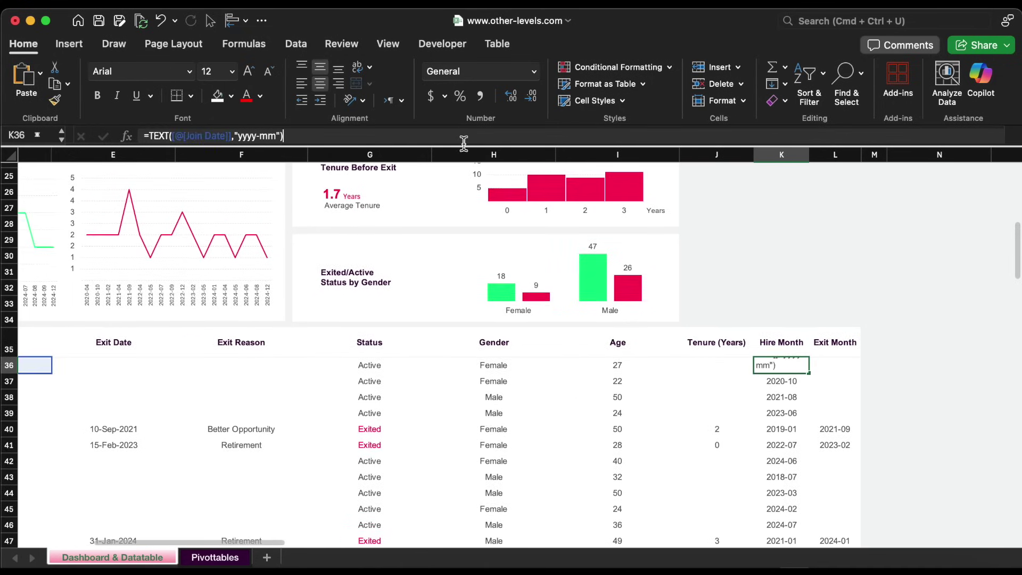
scroll(324, 363, down, 2)
scroll(324, 363, left, 2)
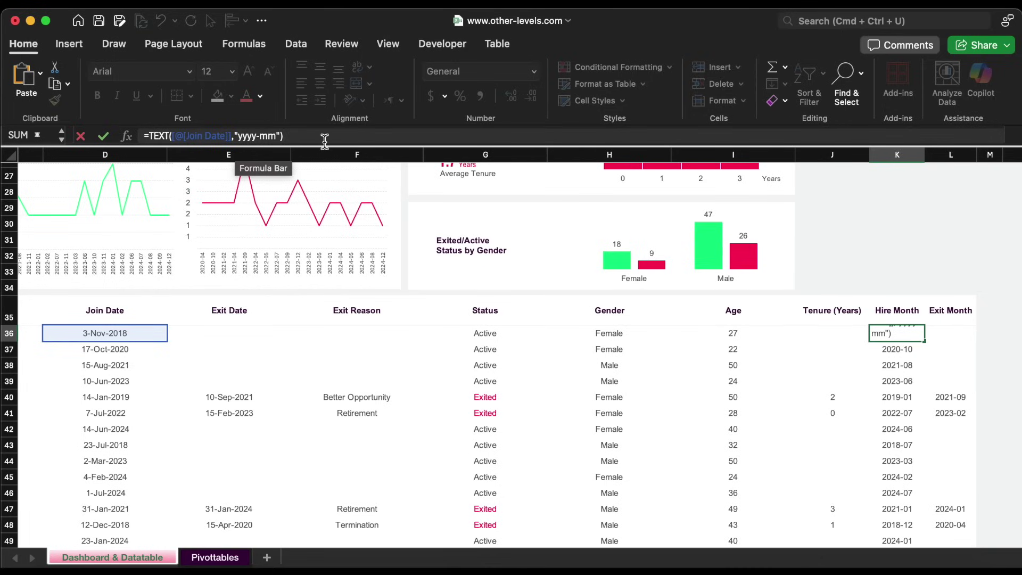
key(ctrl+Return)
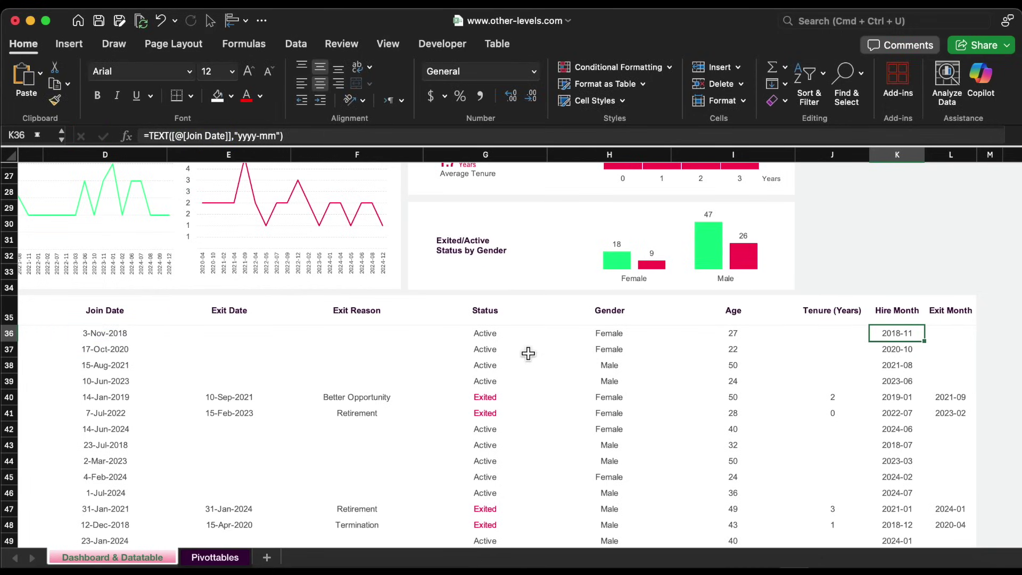
On the Pivottables sheet, build a pivot counting hires per Hire Month.
key(ctrl+Page_Down)
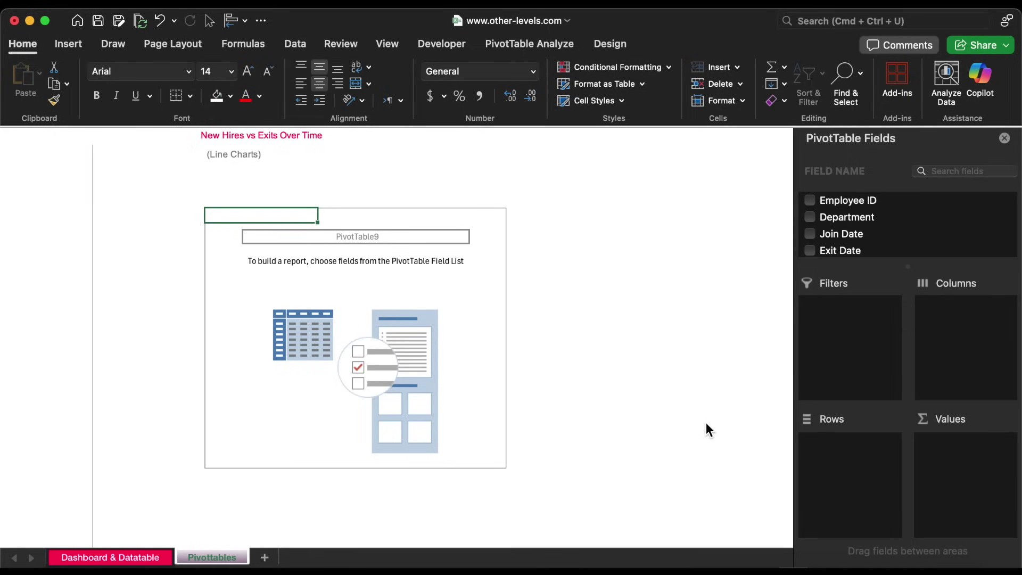
scroll(890, 235, down, 5)
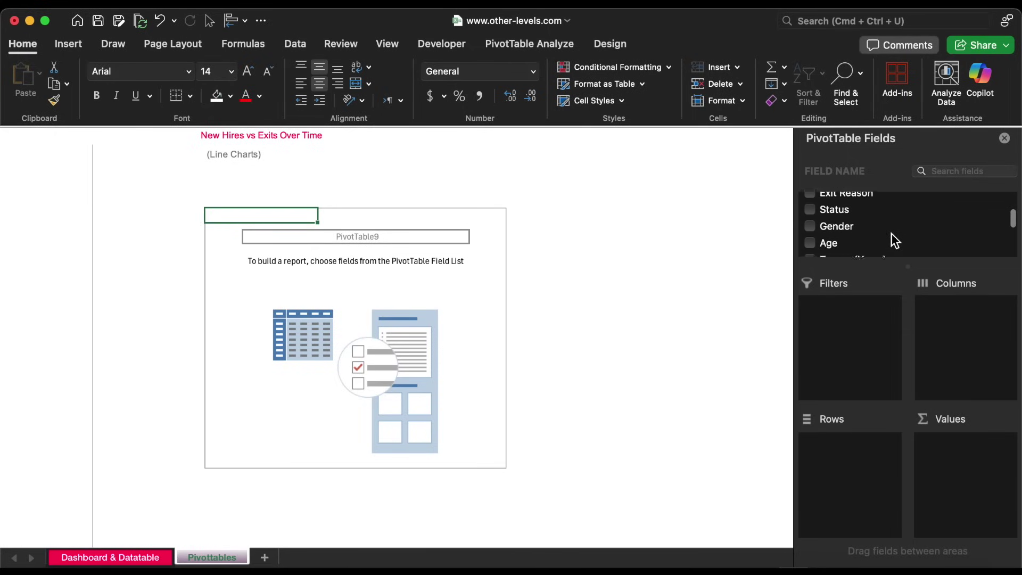
scroll(858, 209, up, 1)
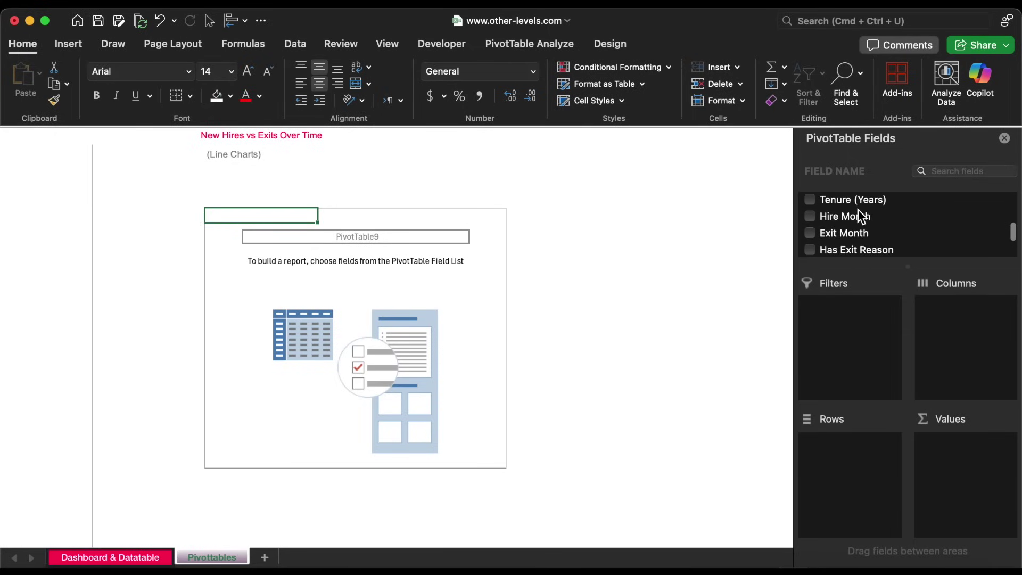
drag(846, 220, 851, 470)
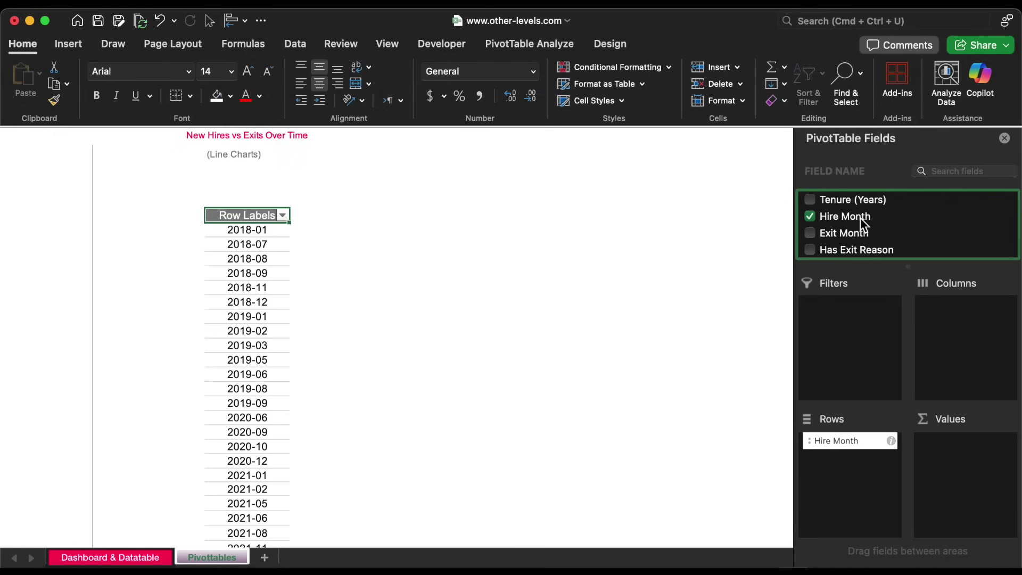
drag(861, 218, 958, 468)
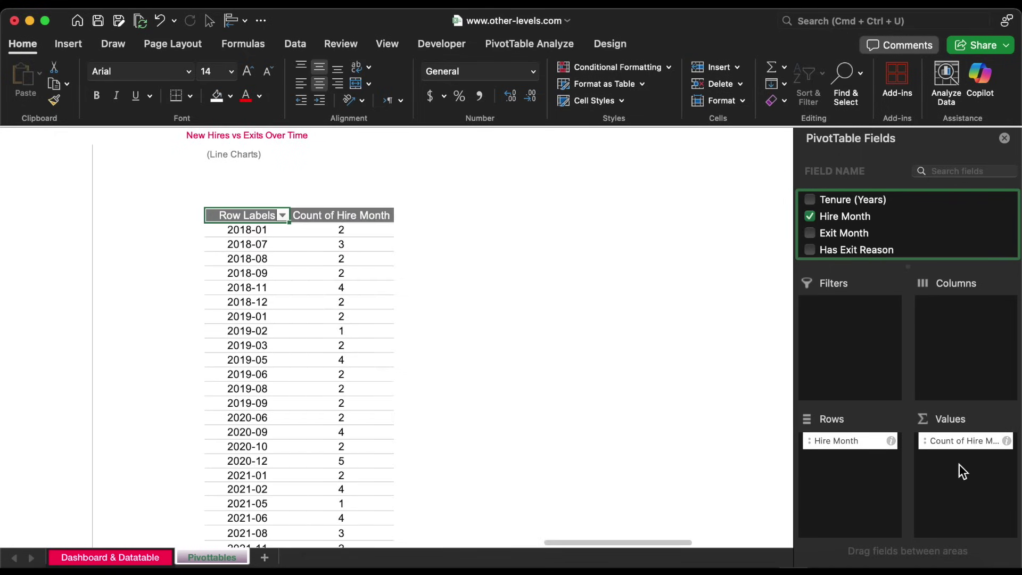
Insert a 2-D line chart of monthly hires and widen it.
click(69, 45)
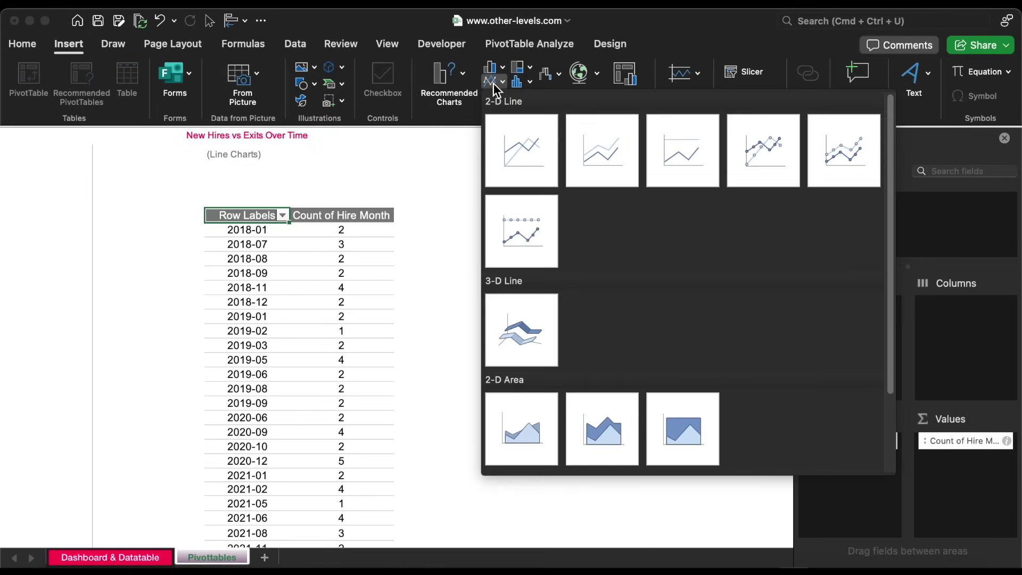
click(495, 81)
click(505, 142)
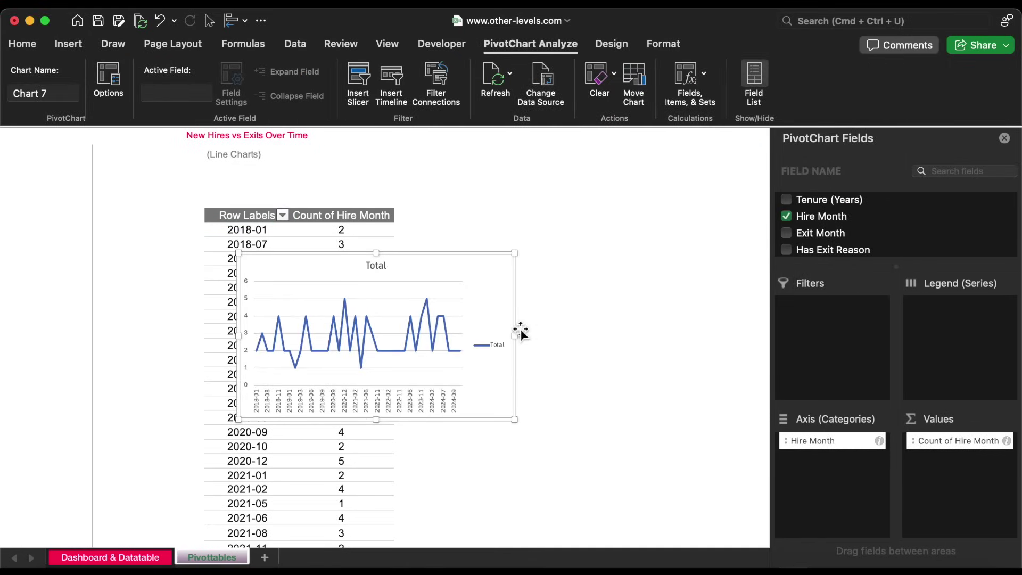
drag(517, 337, 687, 352)
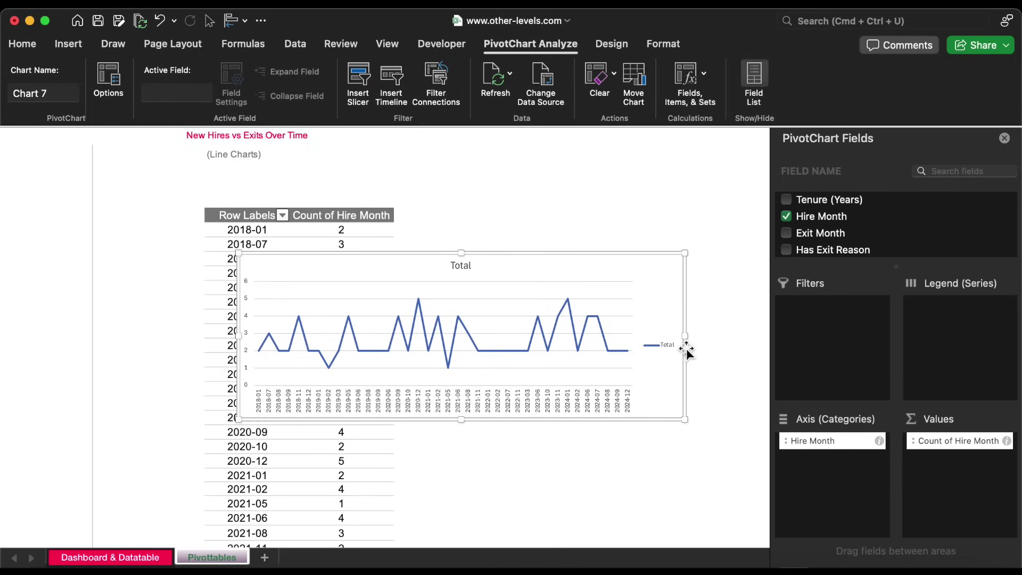
Hide helper columns J to L (Tenure, Hire Month, Exit Month) on the dashboard sheet.
key(ctrl+Page_Up)
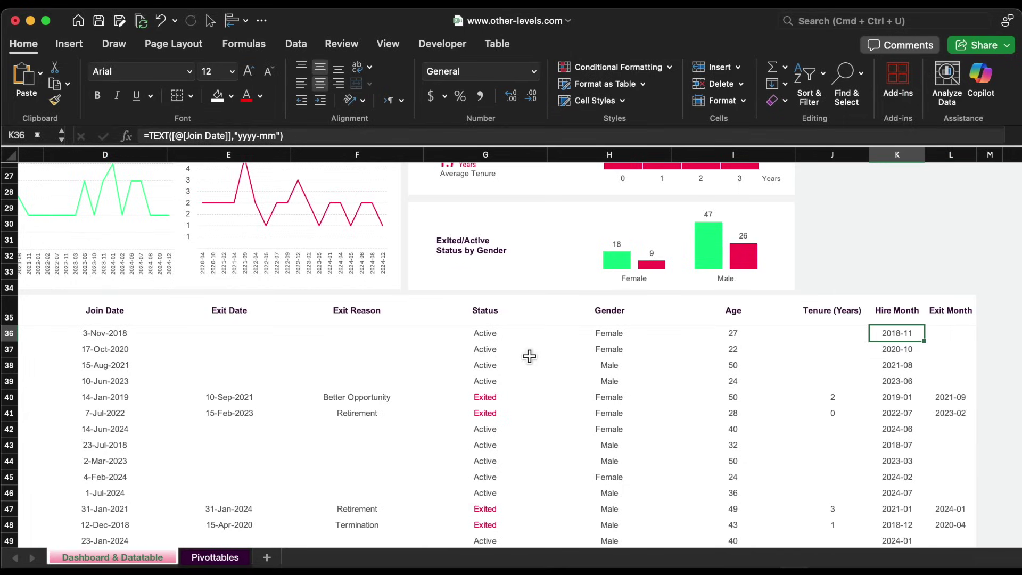
scroll(529, 357, right, 3)
scroll(527, 356, down, 2)
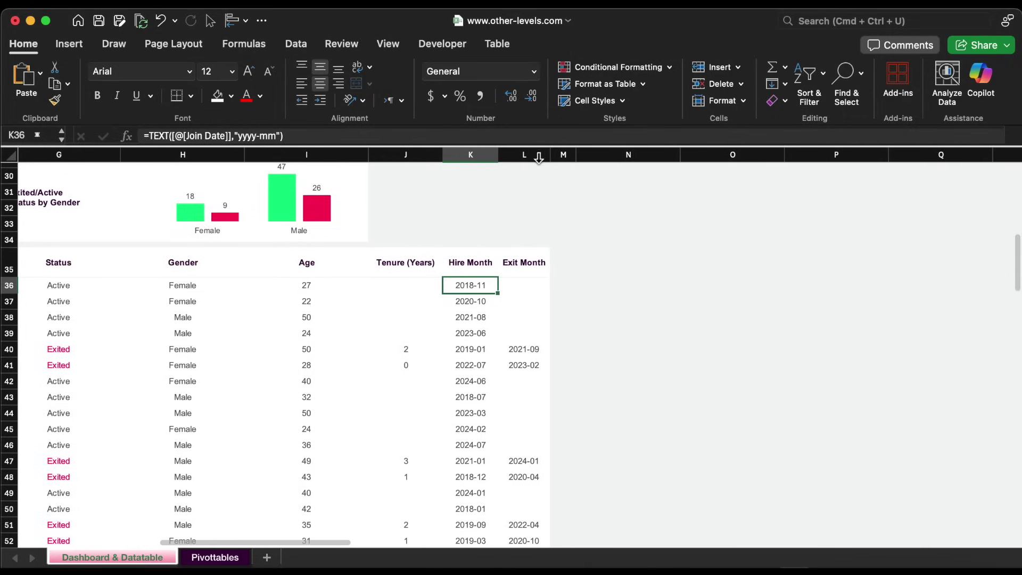
scroll(554, 158, up, 1)
drag(525, 155, 424, 159)
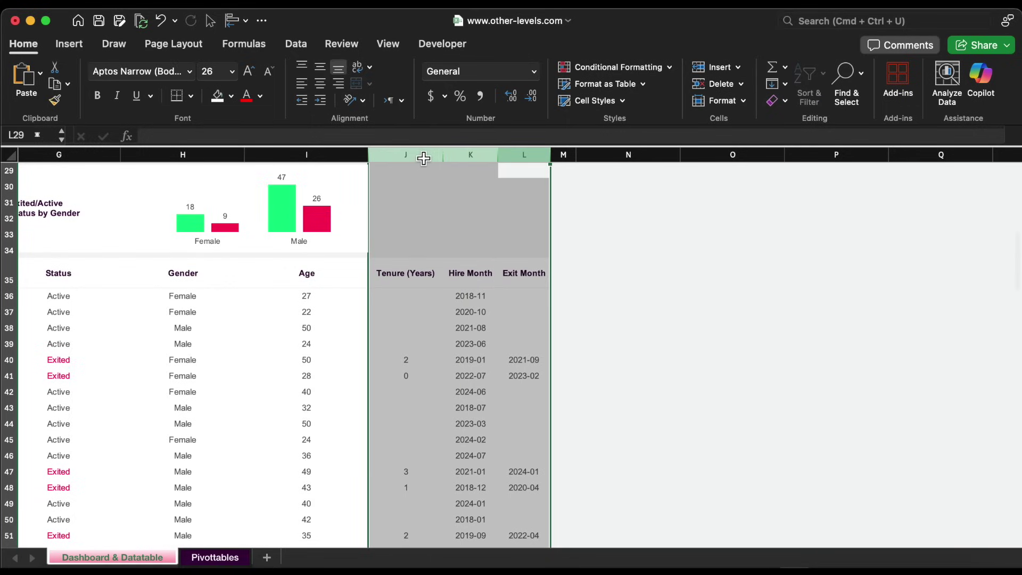
right_click(424, 158)
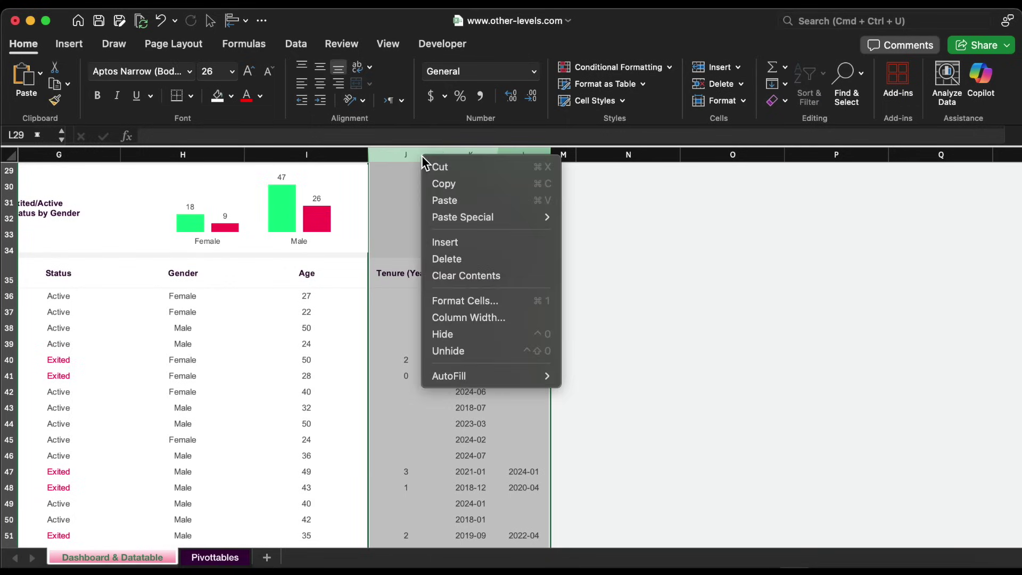
click(468, 340)
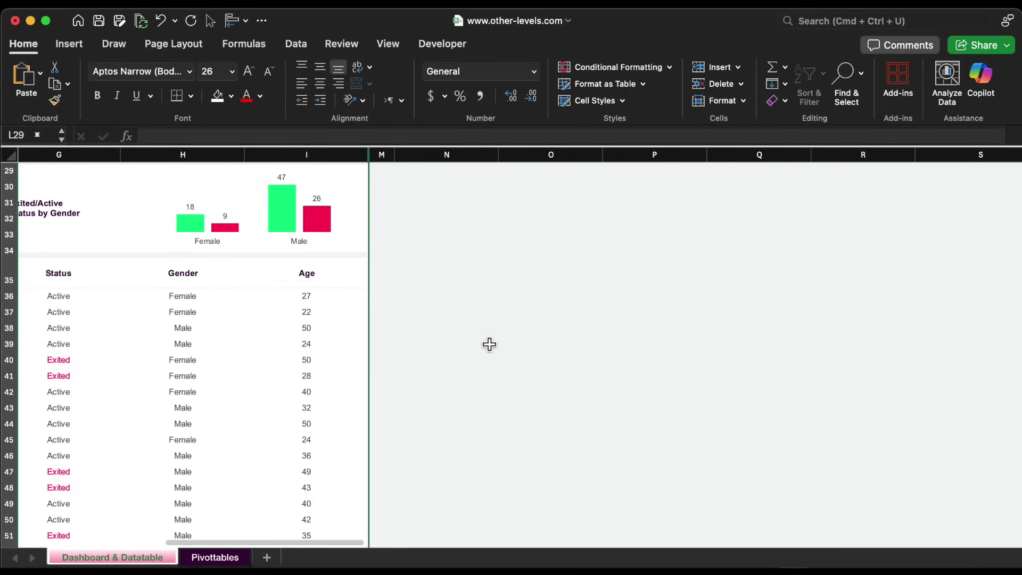
click(490, 344)
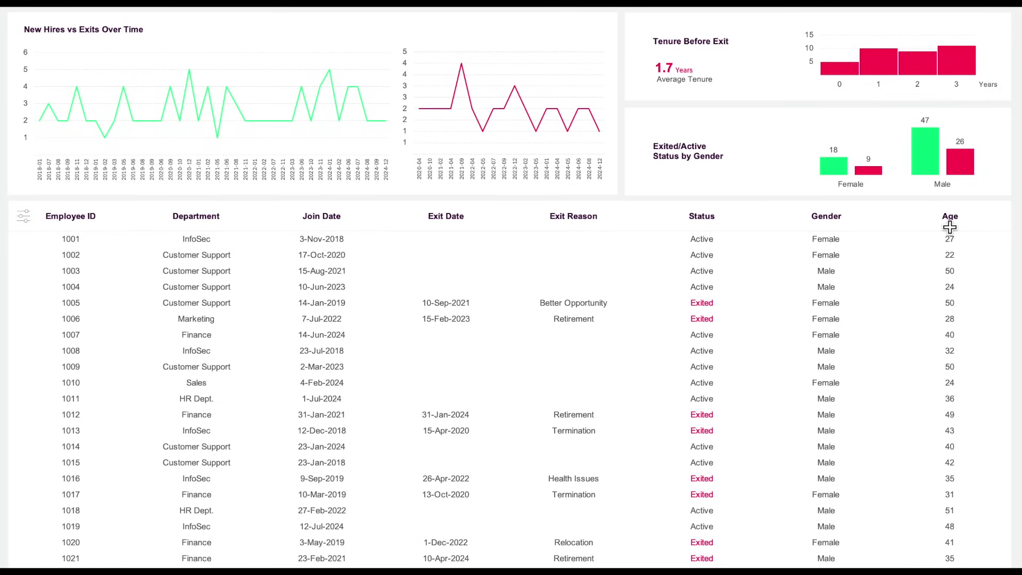
Turn off the row and column headings and the formula bar.
scroll(950, 227, down, 8)
scroll(950, 227, up, 5)
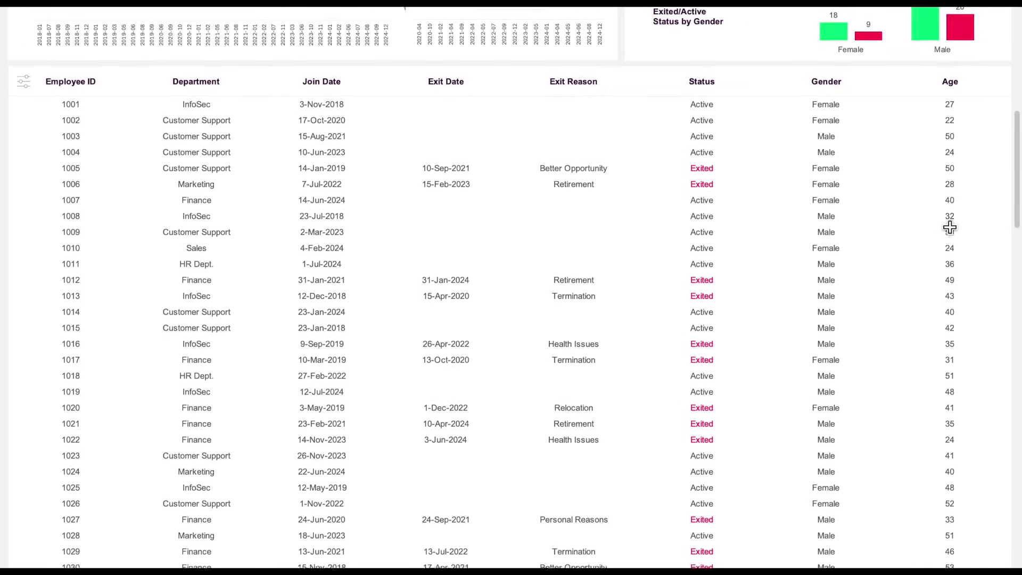
scroll(951, 228, up, 5)
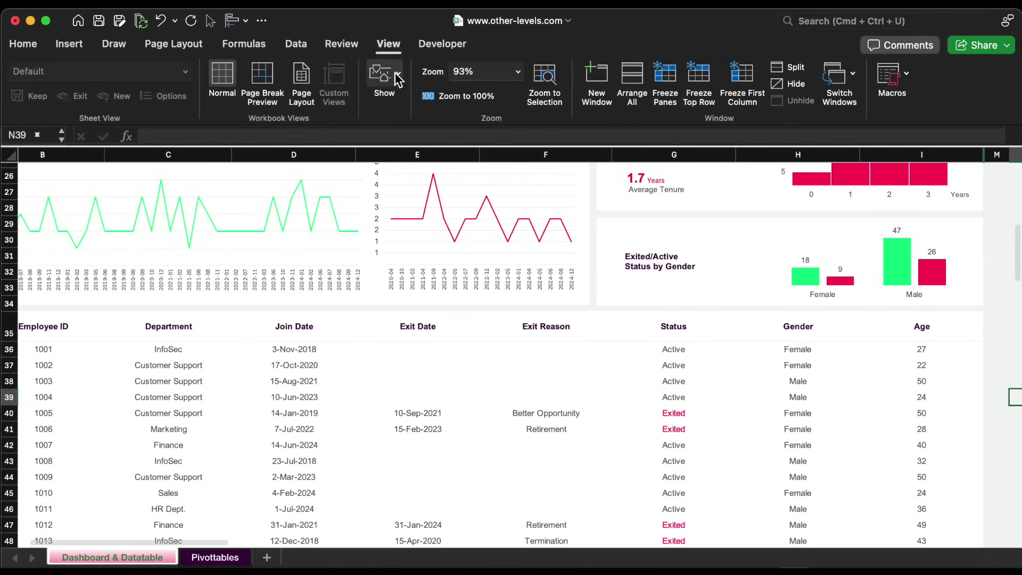
click(384, 79)
click(415, 116)
click(341, 148)
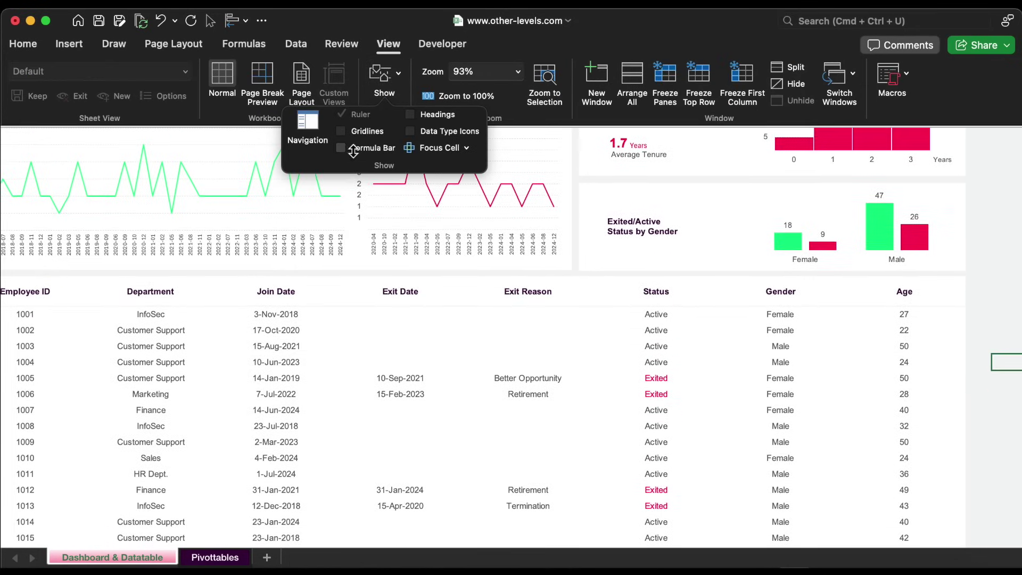
click(563, 289)
Bring up Excel Preferences on its View settings.
scroll(564, 290, up, 10)
click(563, 290)
key(super+comma)
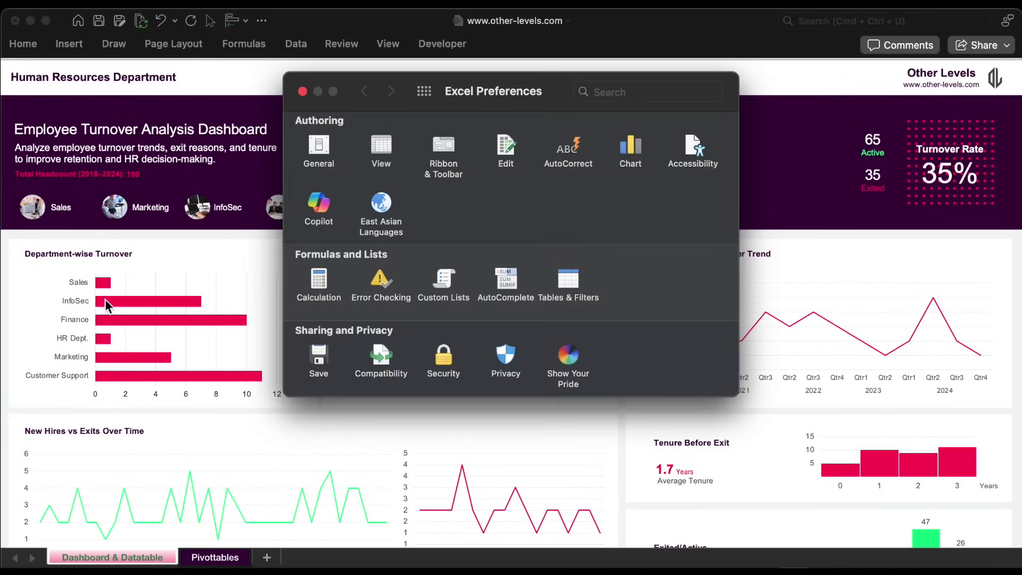
click(382, 146)
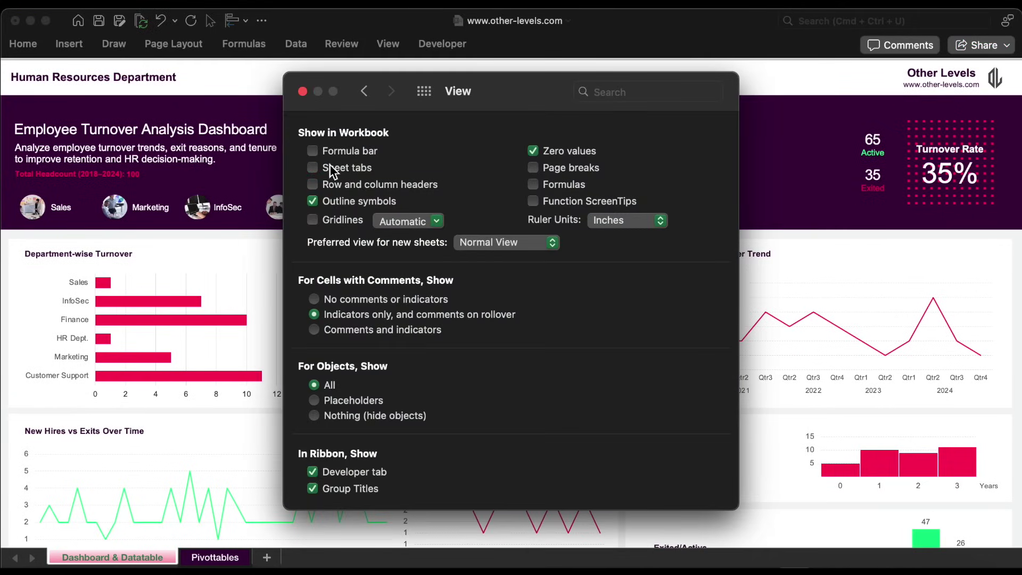
click(302, 91)
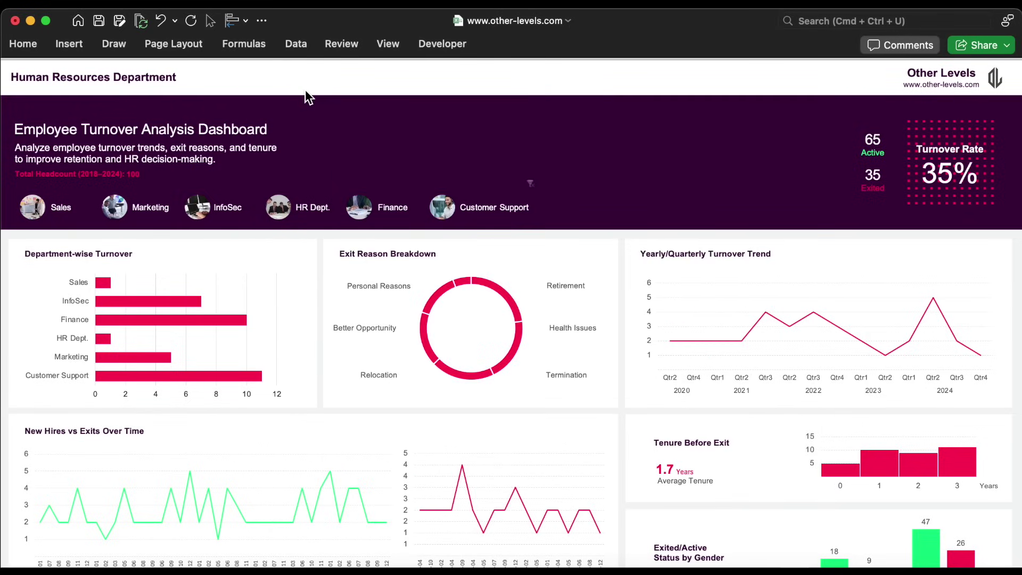
scroll(190, 314, down, 5)
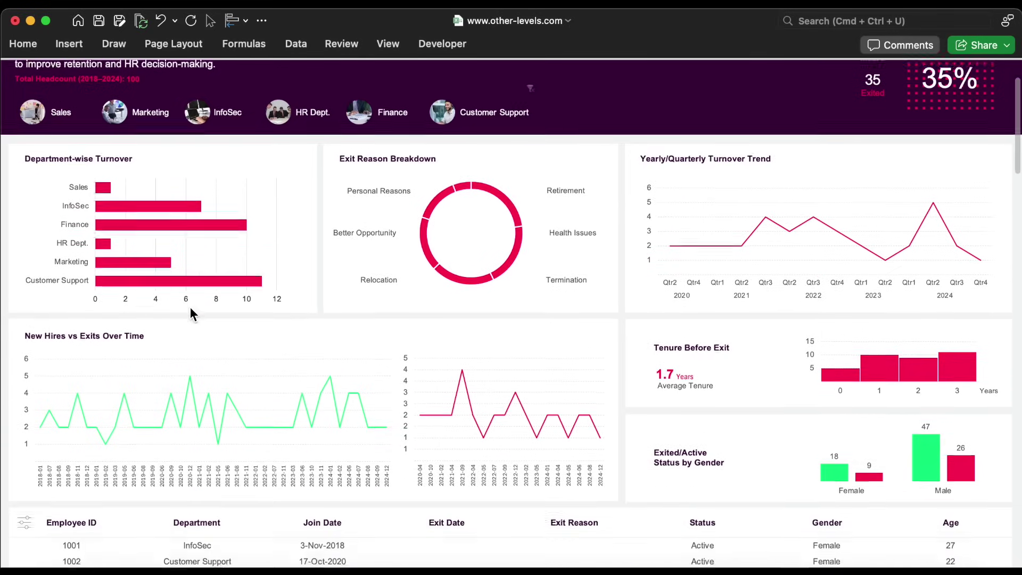
click(24, 501)
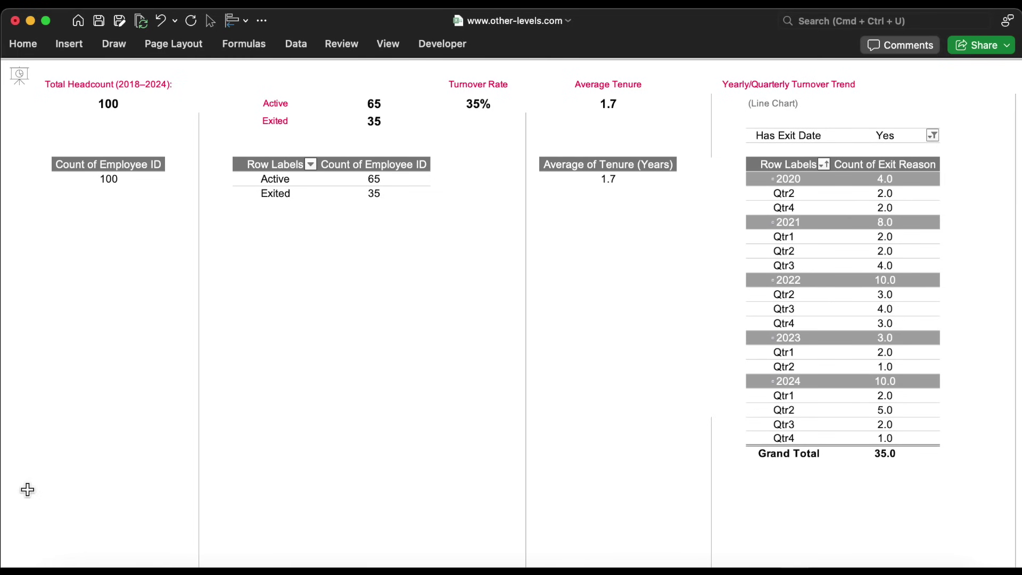
click(24, 74)
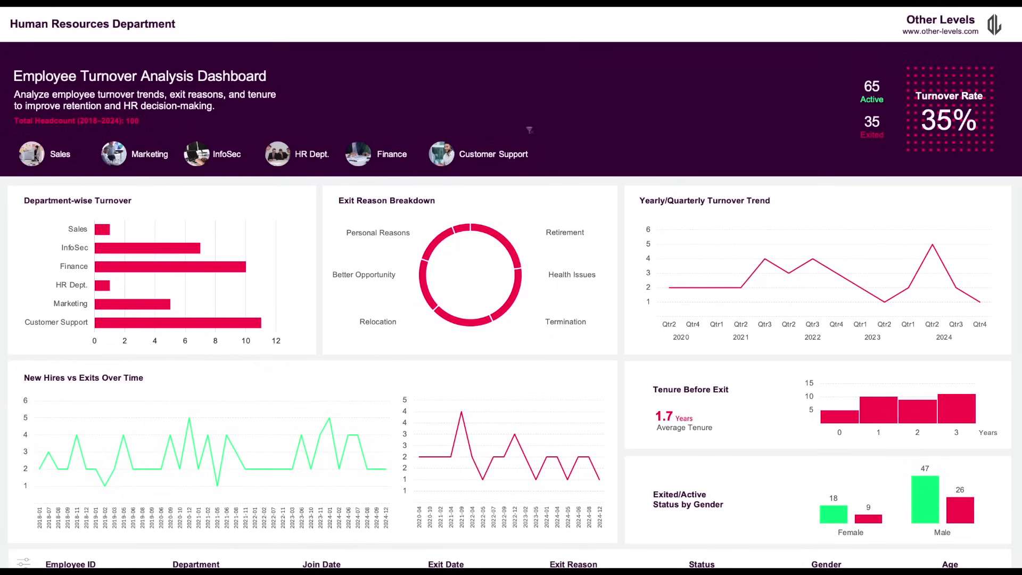
scroll(771, 35, down, 5)
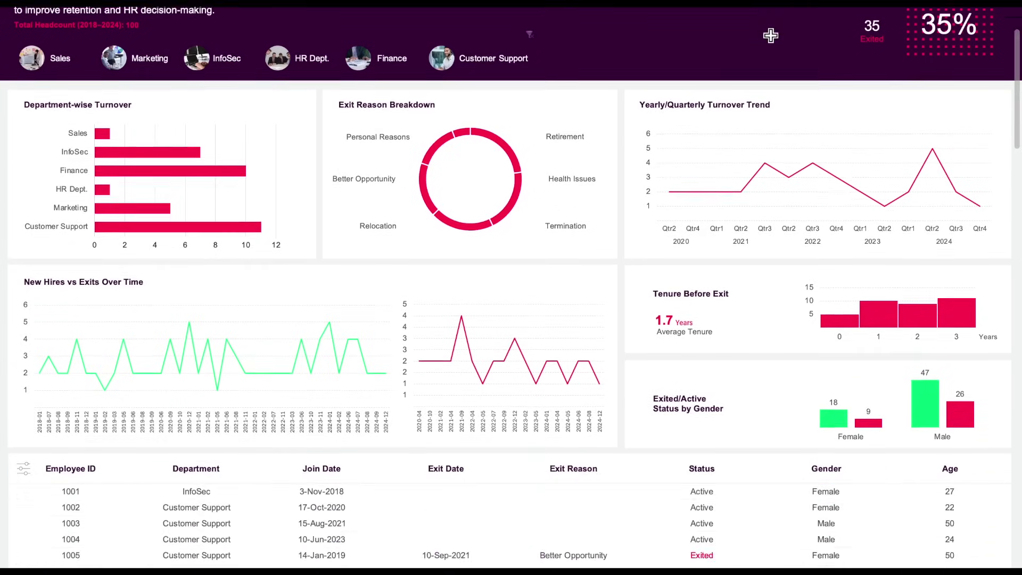
scroll(771, 36, down, 10)
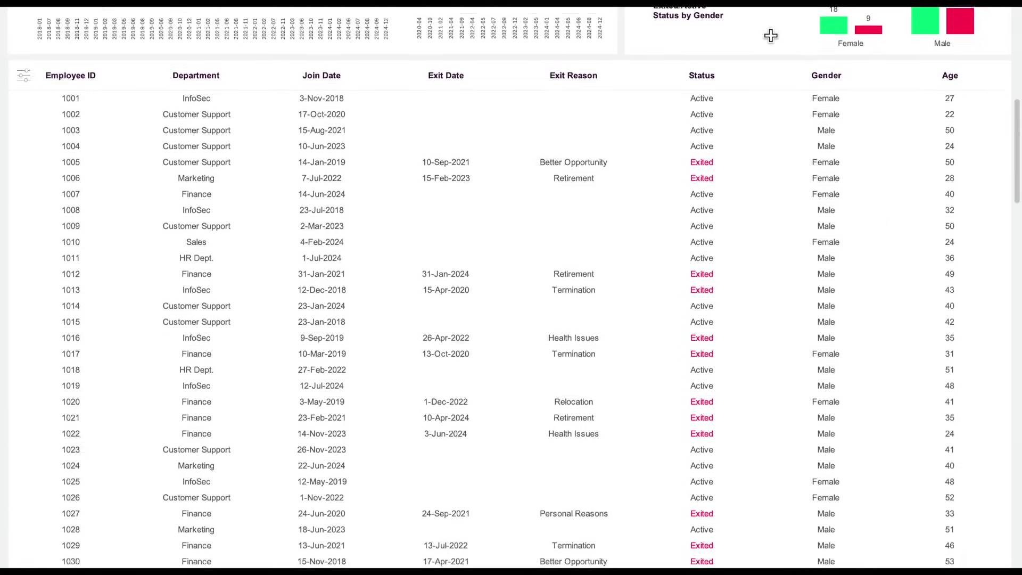
scroll(771, 36, up, 13)
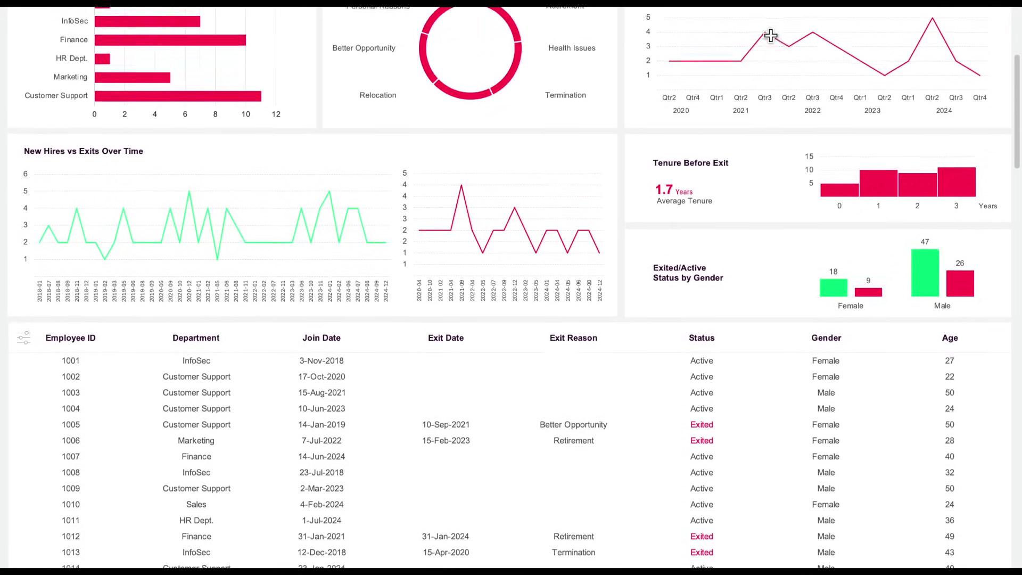